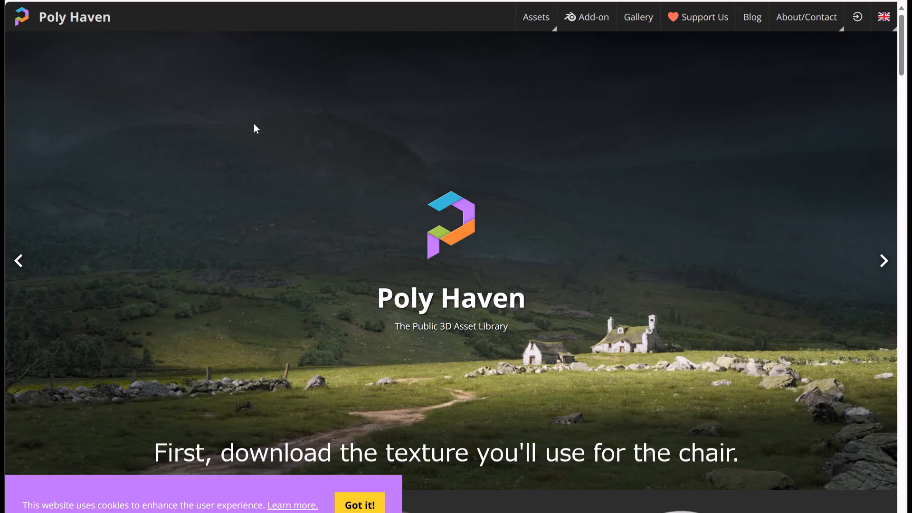
Step: Open the Denim Fabric 02 texture page from the Fabric category of the Poly Haven textures
scroll(256, 128, "down", 8)
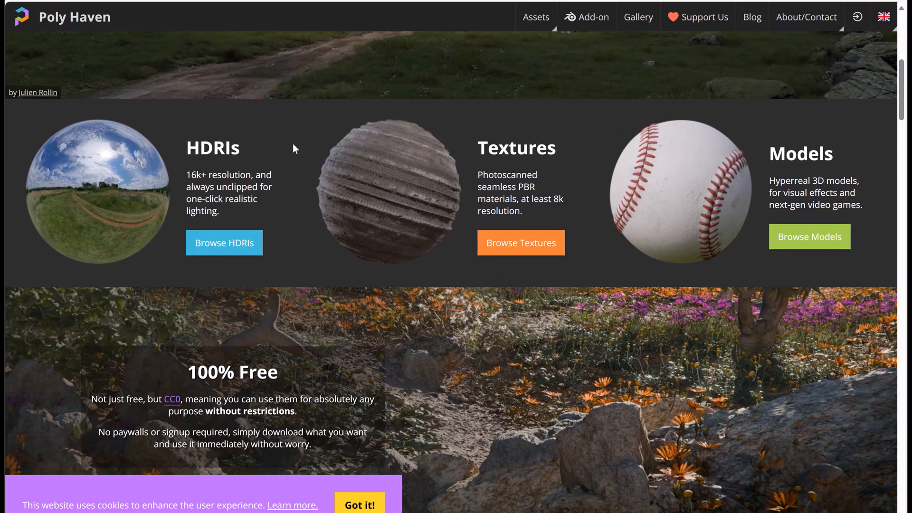
left_click(525, 252)
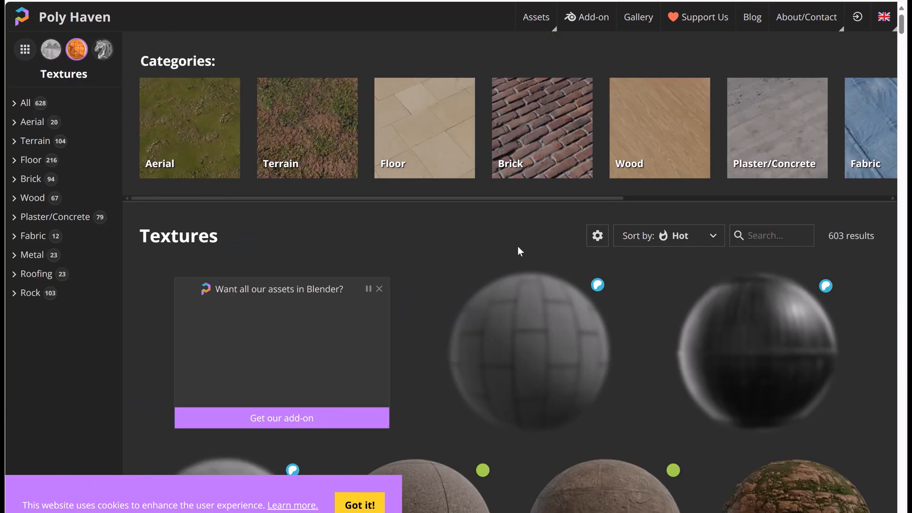
left_click(32, 244)
scroll(149, 281, "down", 3)
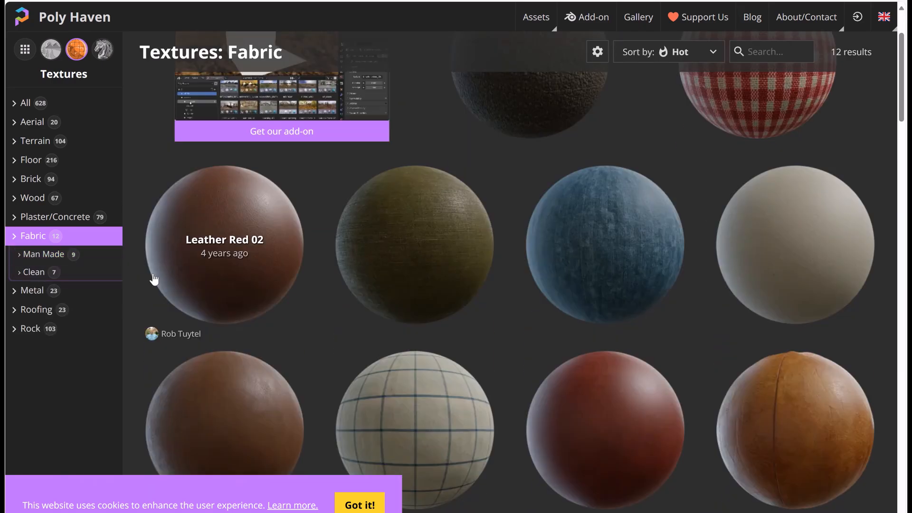
left_click(637, 300)
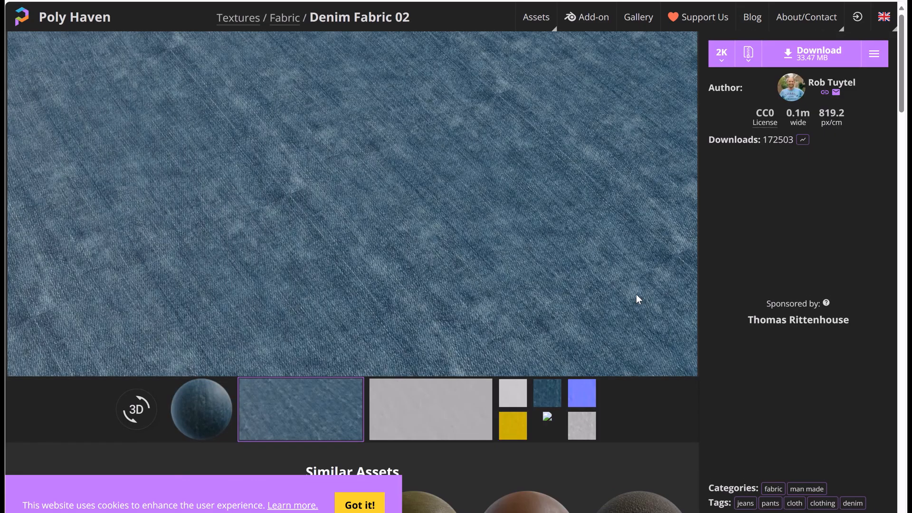
Step: Download the Denim Fabric 02 texture at 2K as a ZIP with the default map contents
left_click(748, 53)
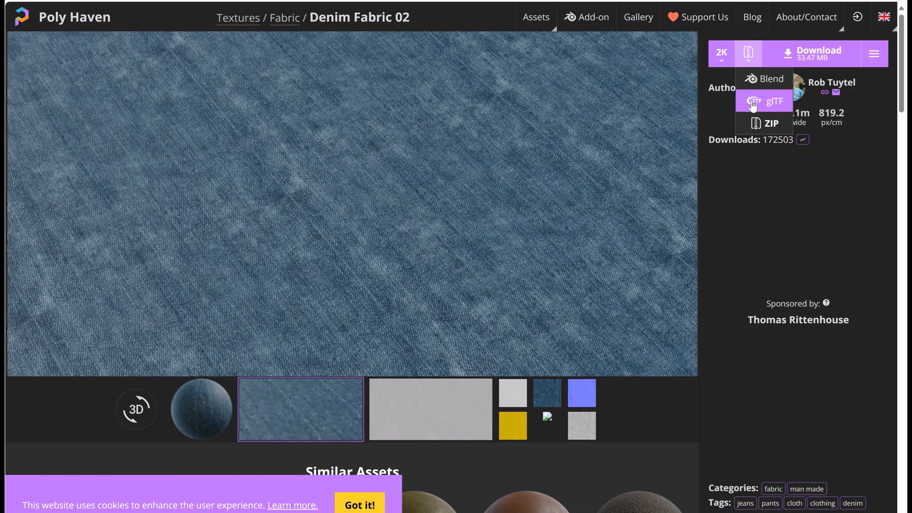
left_click(769, 122)
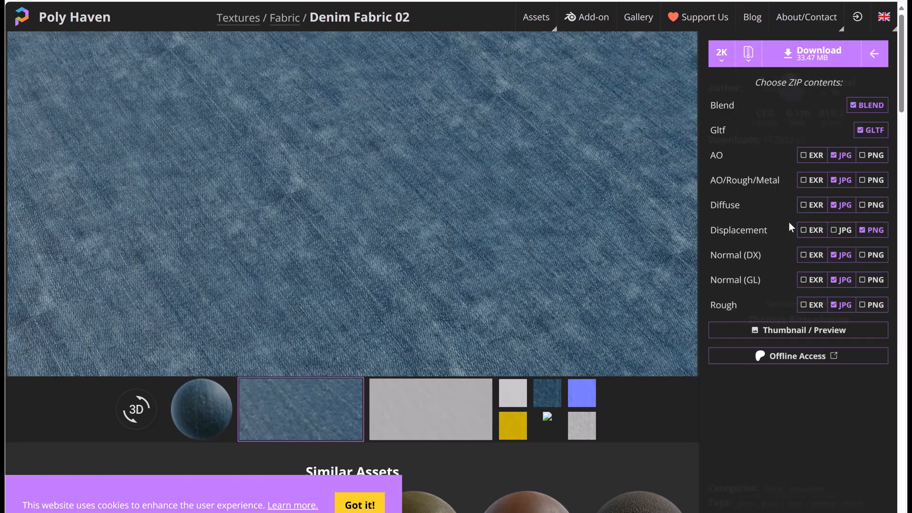
scroll(725, 243, "down", 1)
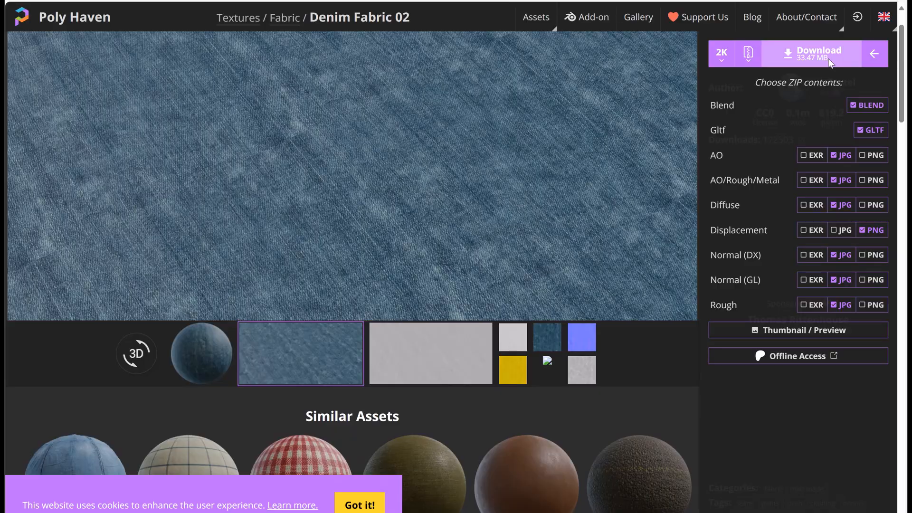
left_click(829, 63)
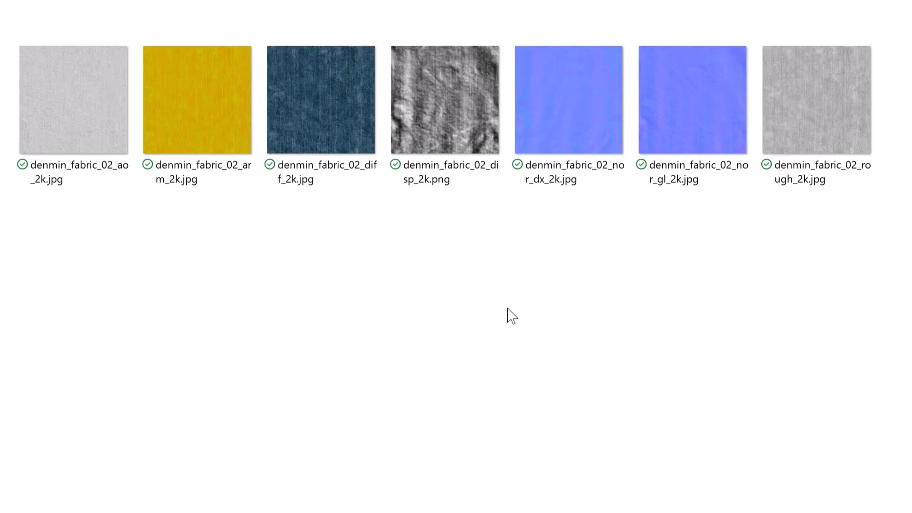
Step: Look through the extracted denim texture files, identifying the diff, disp, rough and nor_gl maps
left_click(341, 135)
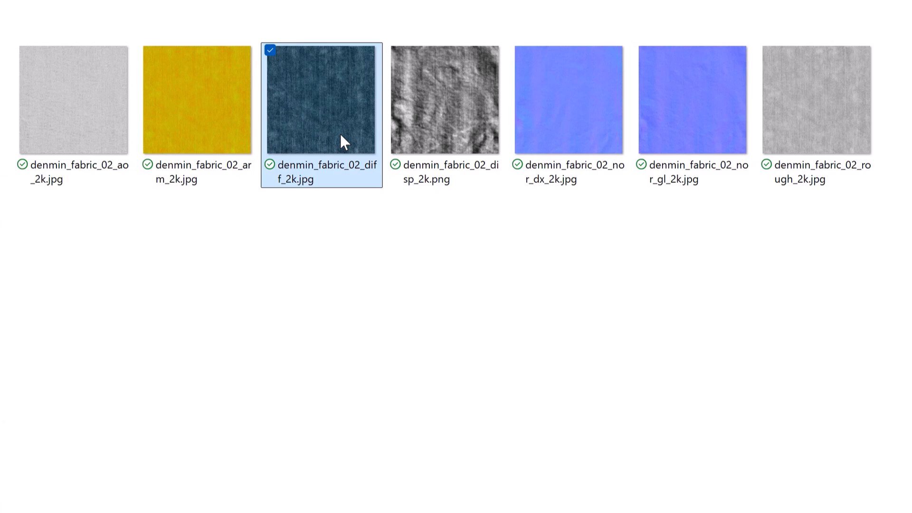
left_click(475, 106)
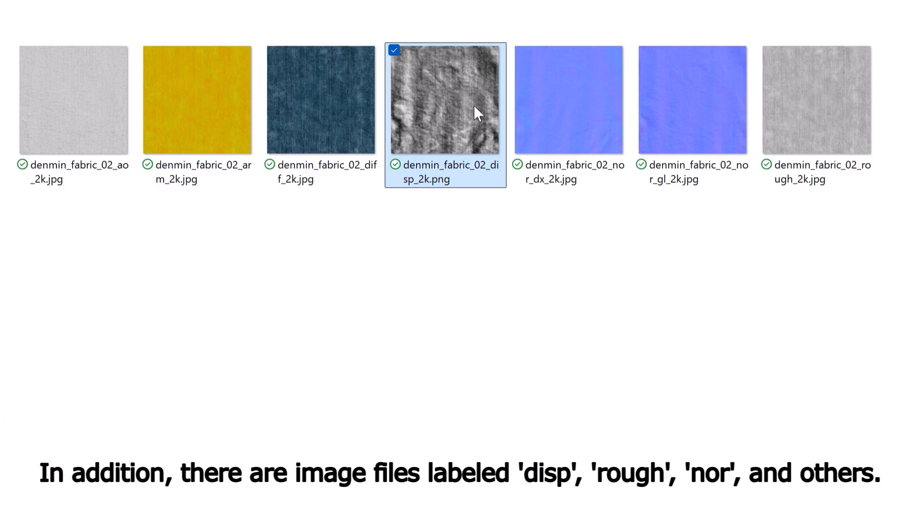
left_click(840, 102)
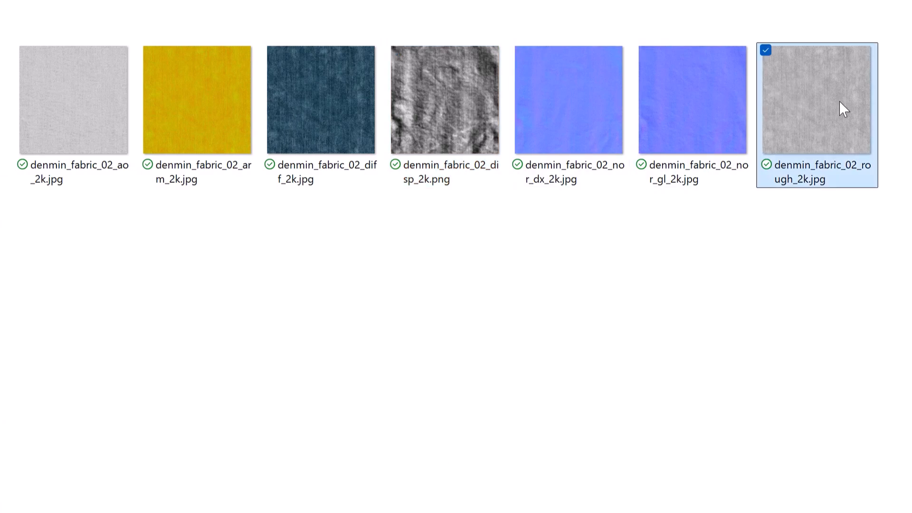
left_click(706, 96)
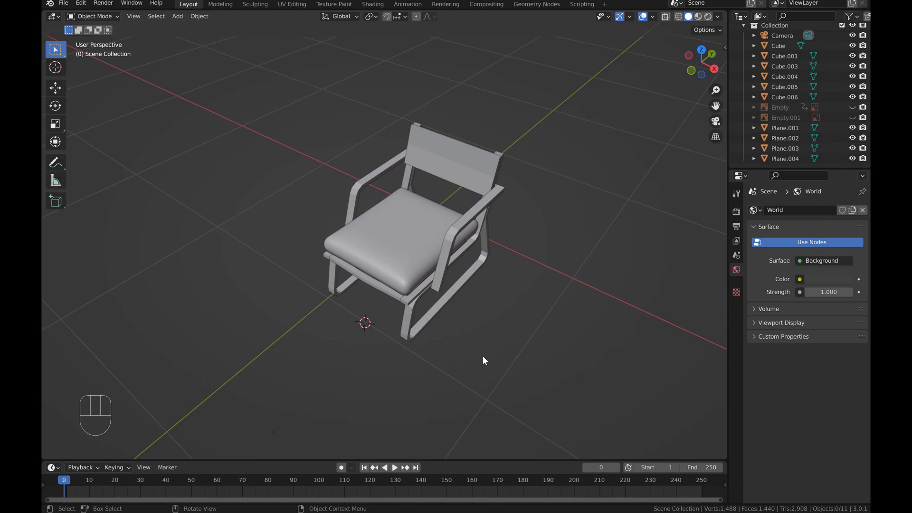
Step: Switch to Blender, add a point light and raise it along the Z axis high above the chair
key("shift+a")
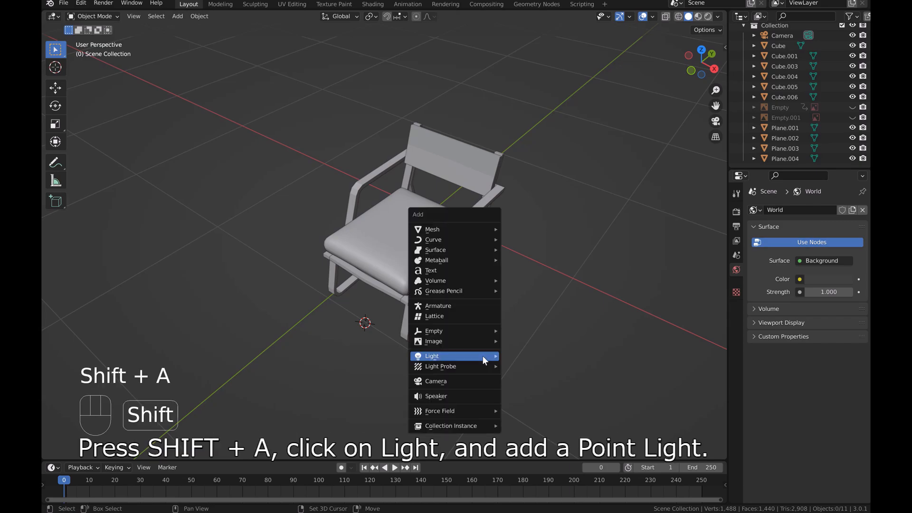
left_click(509, 356)
scroll(510, 354, "down", 3)
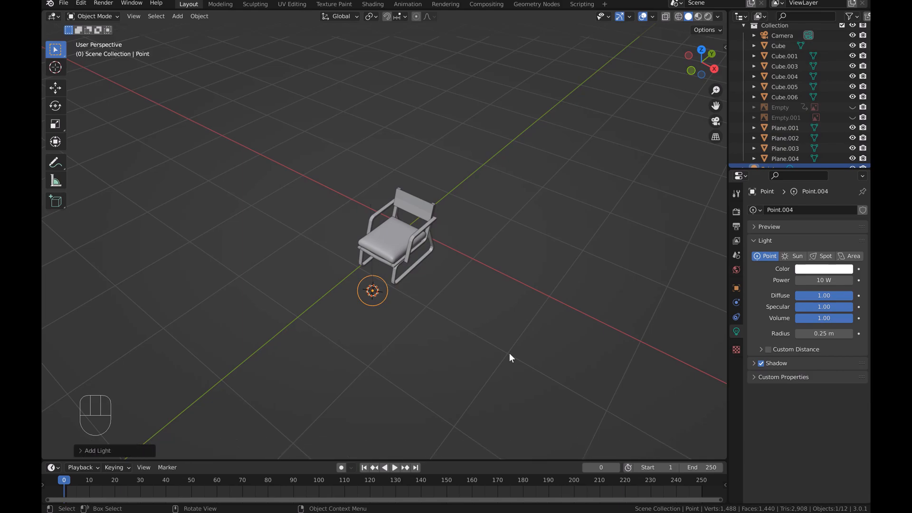
key("KP_3")
key("g")
key("z")
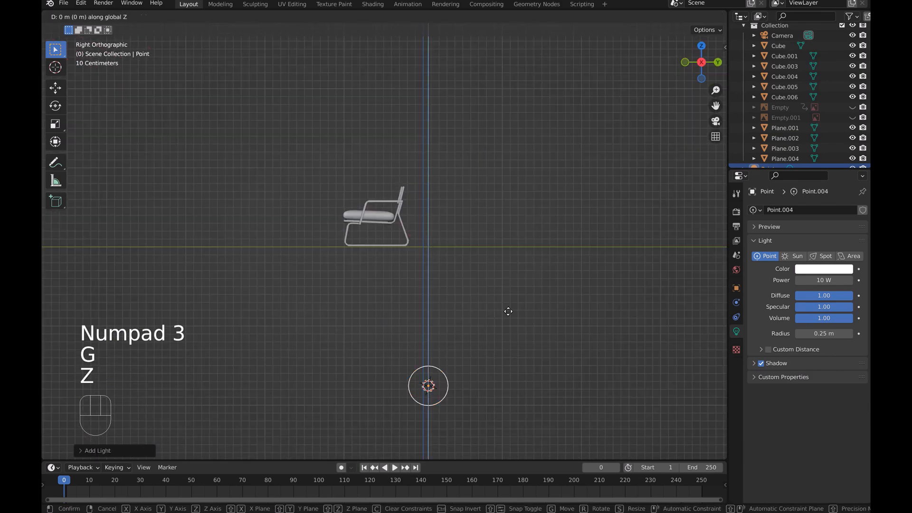
left_click(504, 41)
mouse_move(318, 164)
middle_mouse_down()
mouse_move(358, 218)
mouse_move(394, 238)
middle_mouse_up()
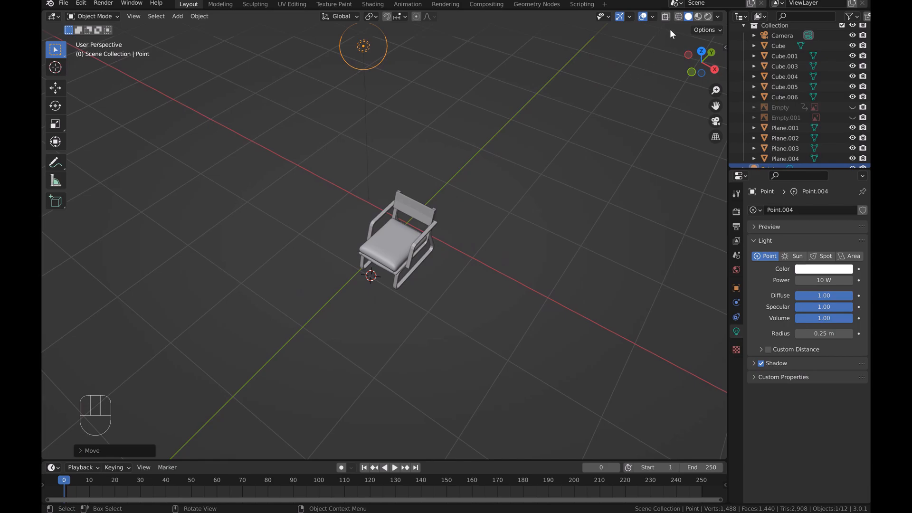
Step: Display the viewport in rendered shading and set the point light's power to 50 W
left_click(708, 16)
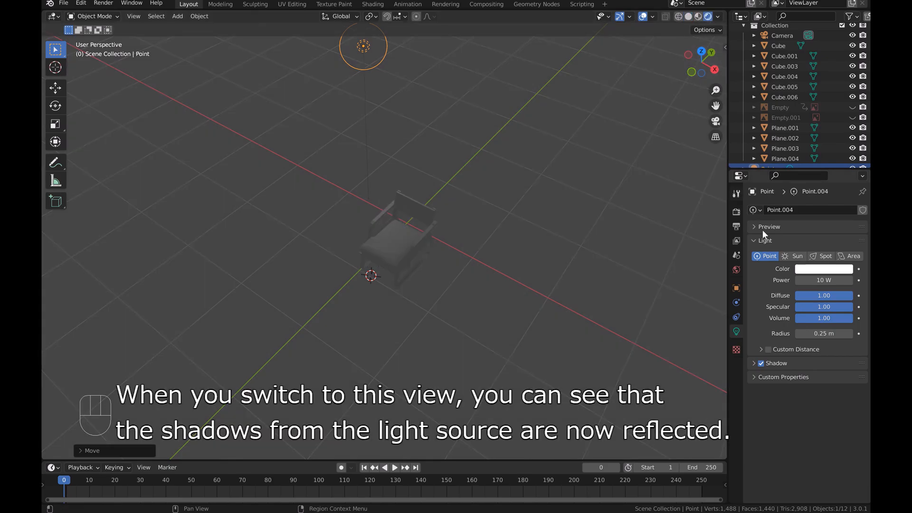
left_click(816, 281)
type("50")
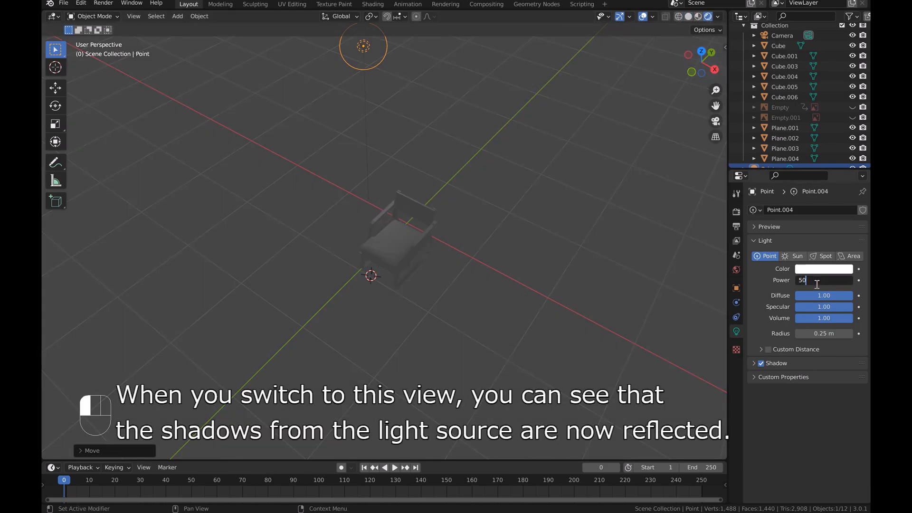
key("Return")
scroll(597, 291, "up", 4)
middle_click_drag(534, 283, 504, 285)
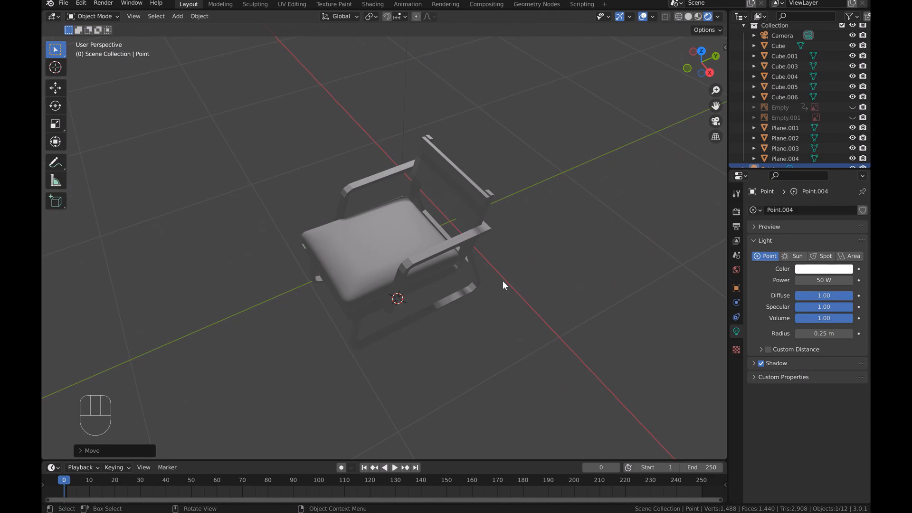
Step: Open the Shading workspace and create a new material on the chair's seat cushion
left_click(373, 3)
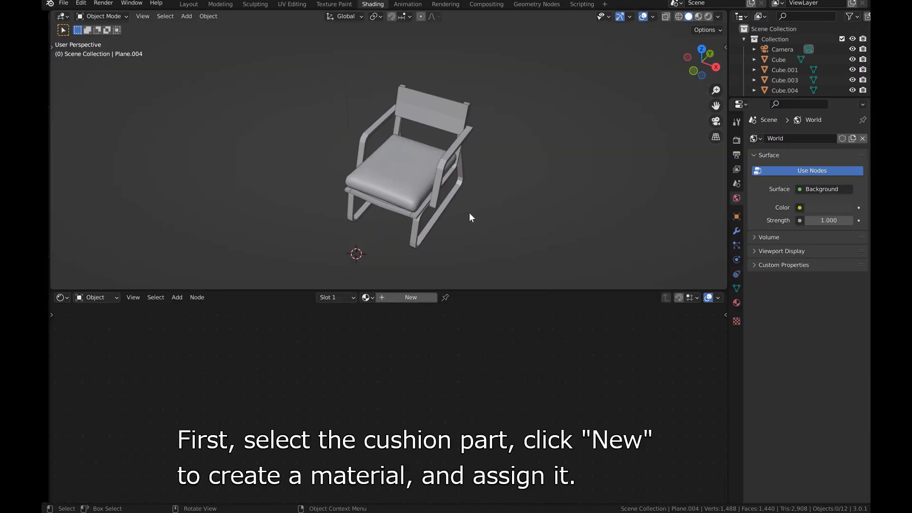
left_click(424, 187)
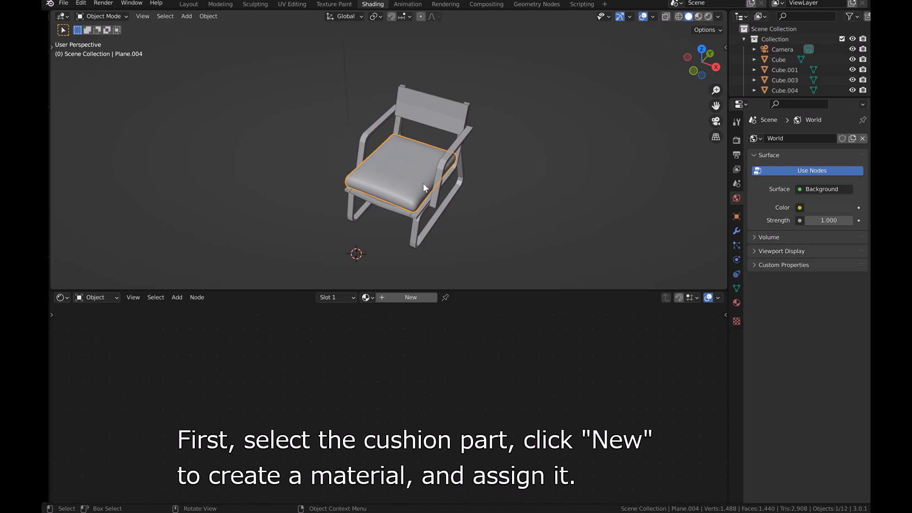
left_click(379, 300)
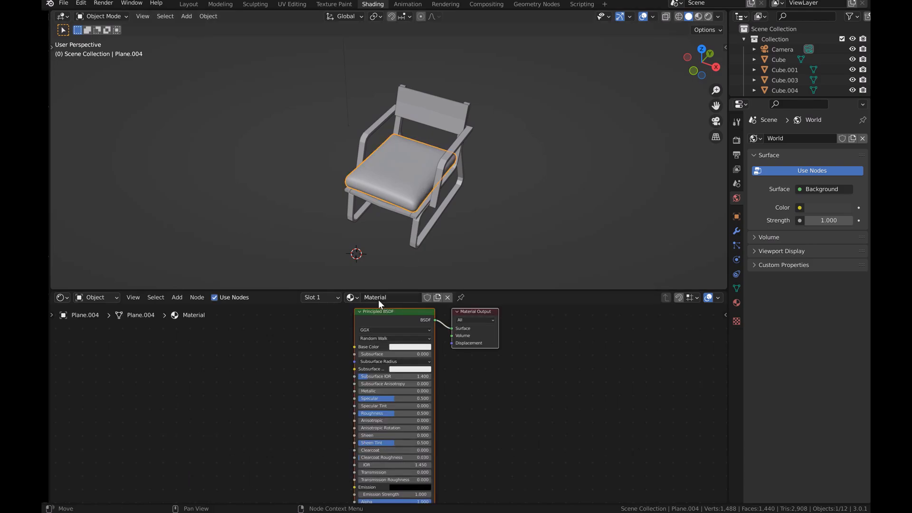
left_click(392, 351)
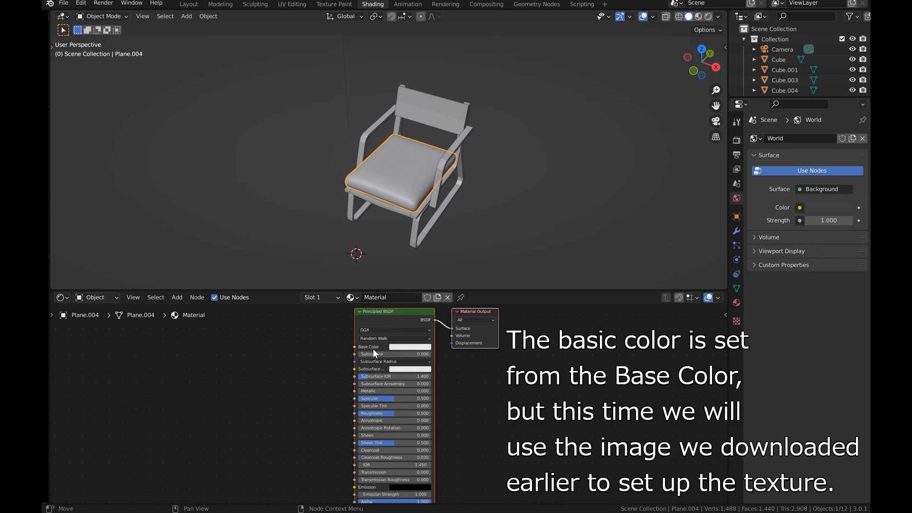
Step: Add an Image Texture node beside the Principled BSDF and load denmin_fabric_02_diff_2k.jpg into it
left_click(301, 357)
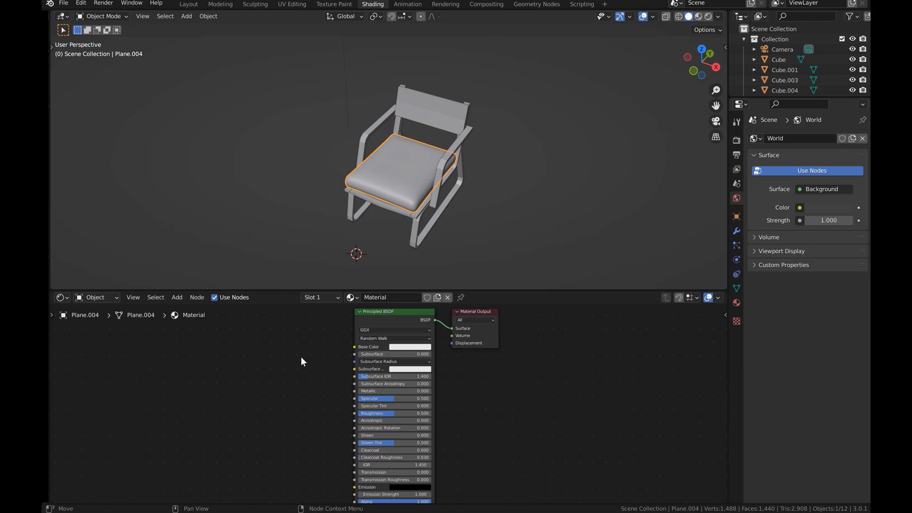
key("shift+a")
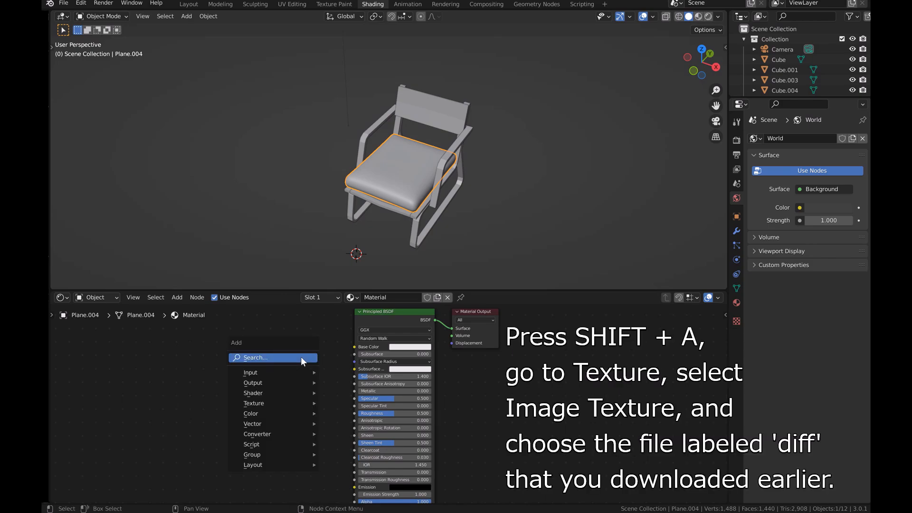
mouse_move(290, 402)
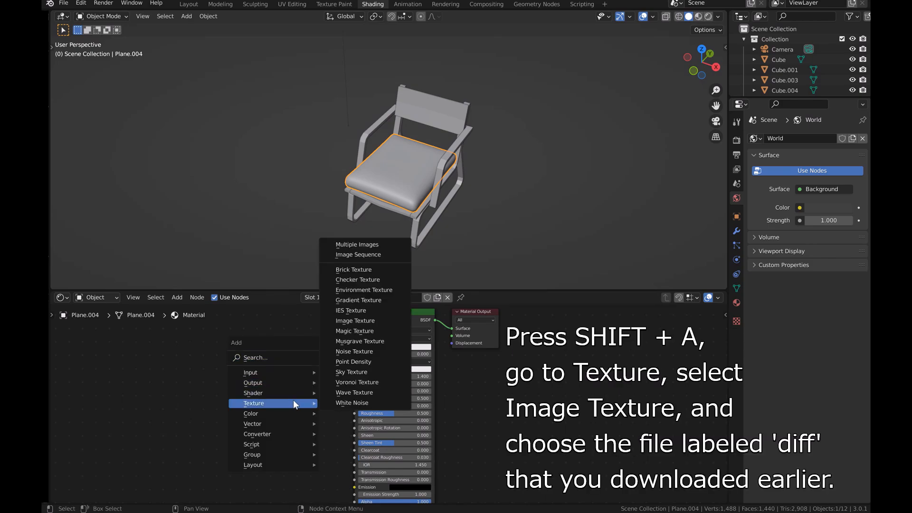
left_click(356, 321)
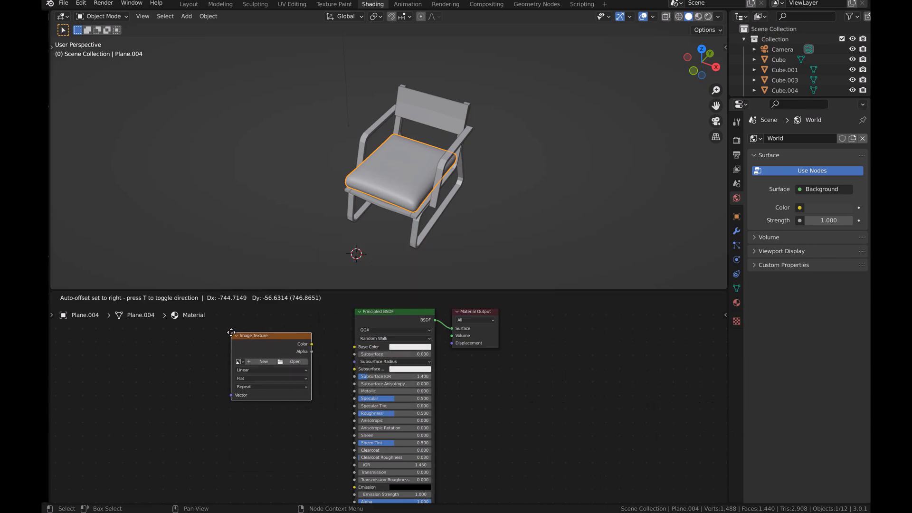
left_click(232, 335)
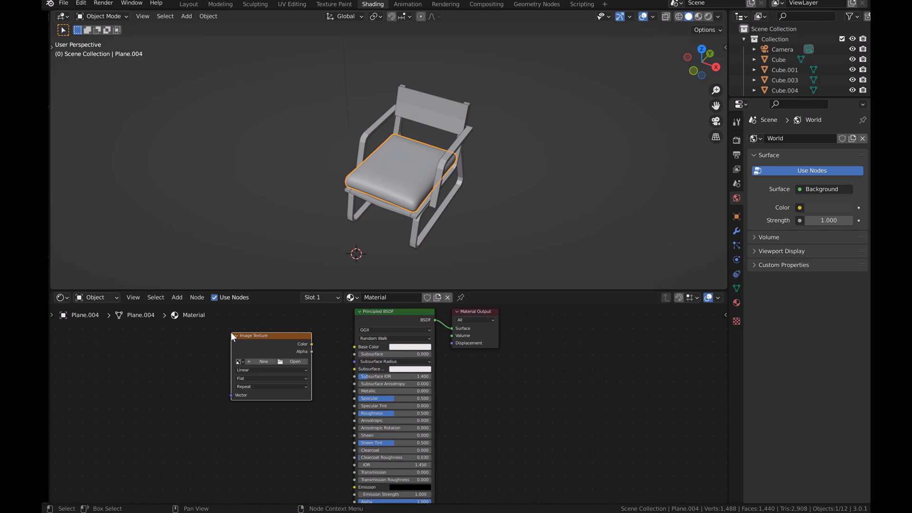
left_click(286, 360)
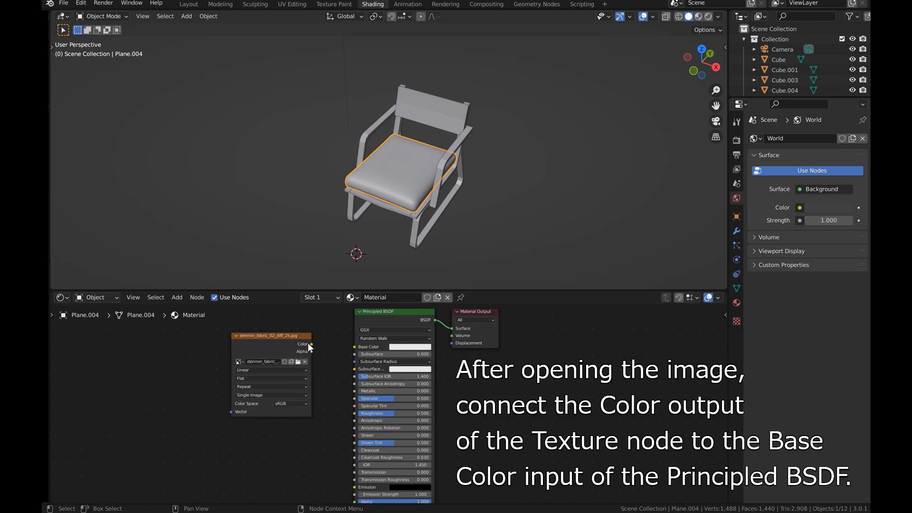
Step: Connect the image texture's Color output to the Principled BSDF's Base Color and show the cushion in rendered shading
left_click_drag(312, 344, 354, 347)
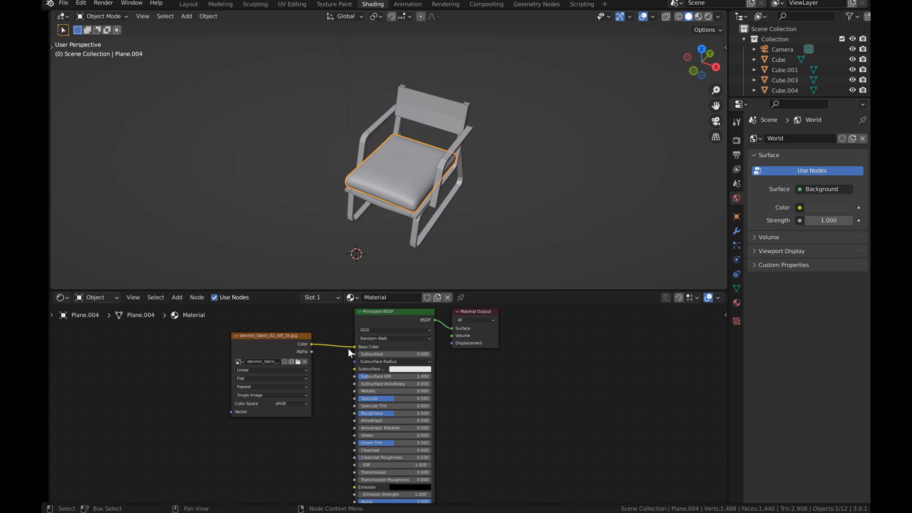
left_click(708, 17)
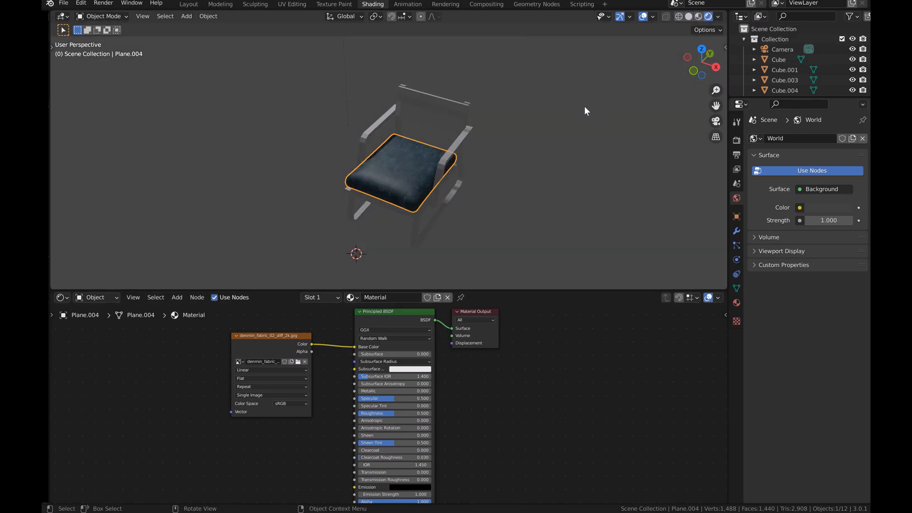
mouse_move(466, 187)
middle_mouse_down()
mouse_move(368, 195)
mouse_move(453, 194)
mouse_move(449, 187)
middle_mouse_up()
scroll(449, 187, "up", 3)
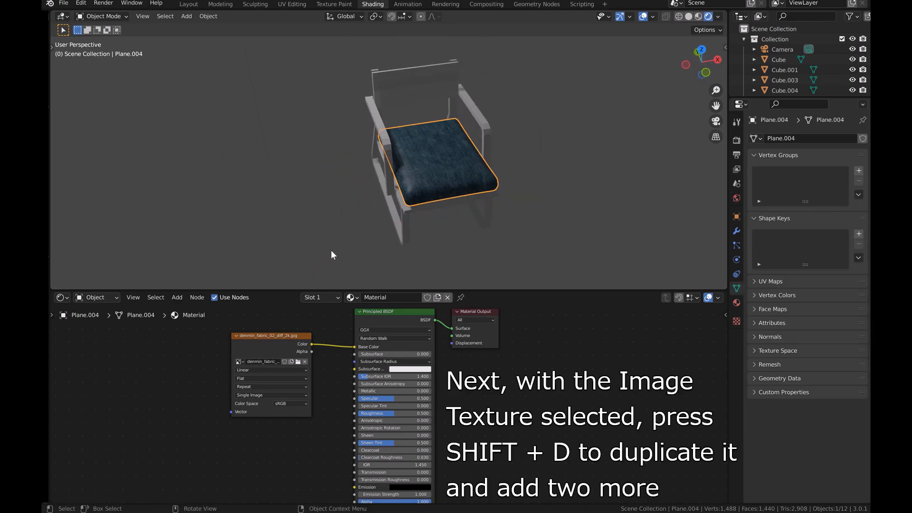
Step: Duplicate the denim diffuse Image Texture node and place the copy directly below the original
left_click(270, 341)
scroll(270, 343, "down", 2)
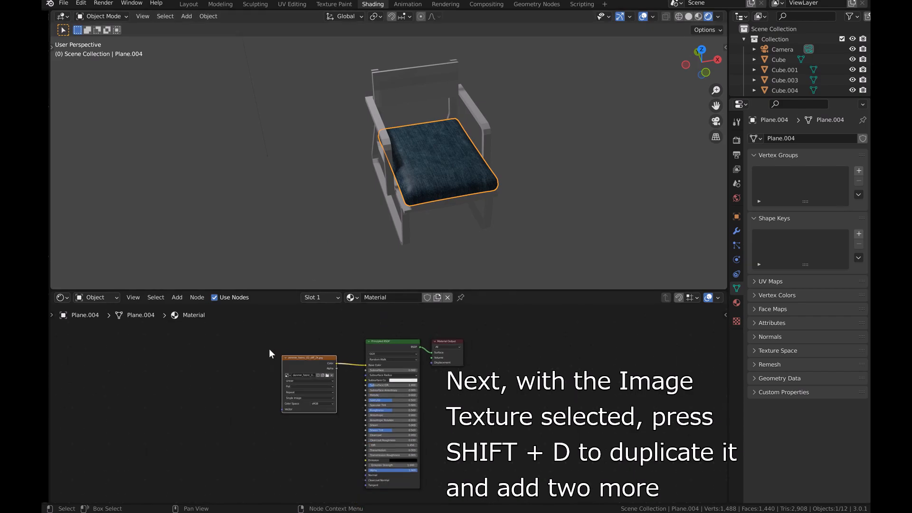
key("shift+d")
left_click(283, 426)
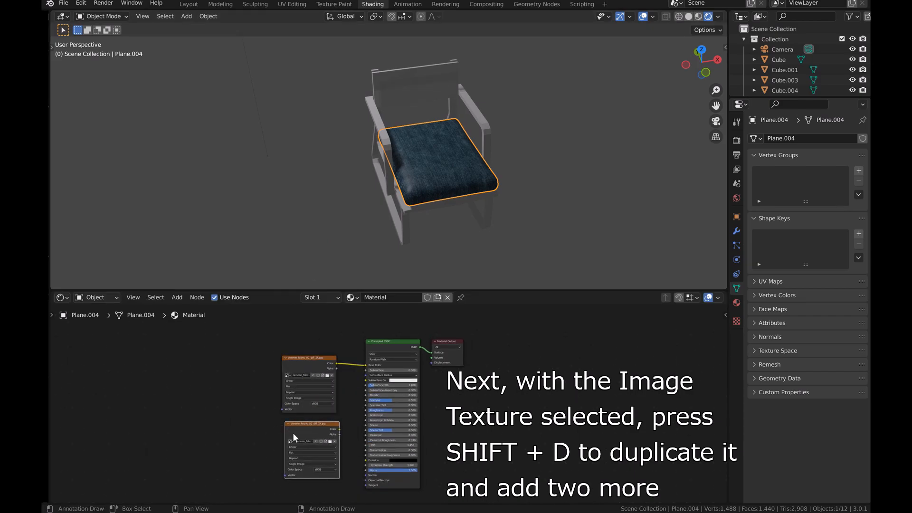
scroll(303, 388, "down", 2)
middle_click_drag(316, 448, 317, 400)
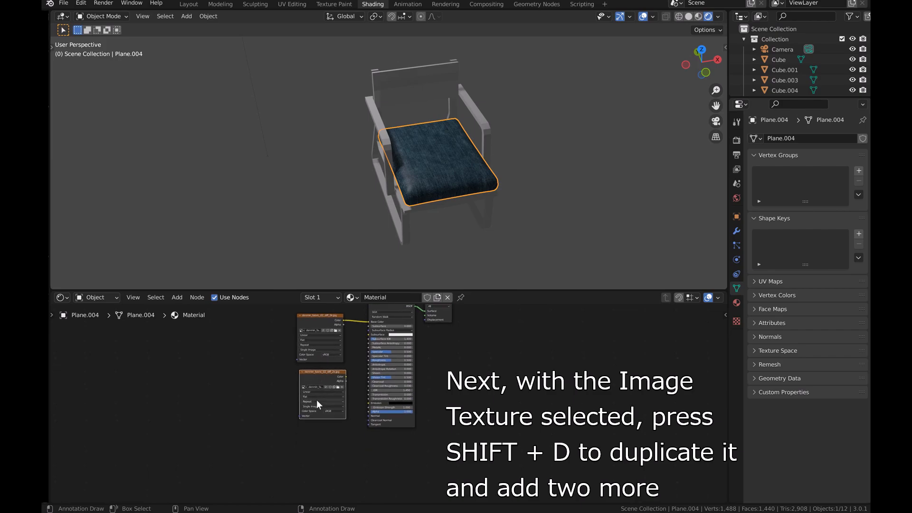
Step: Duplicate the lower Image Texture node, place the copy beneath it, and load denmin_fabric_02_rough_2k.jpg into the middle texture node
key("shift+d")
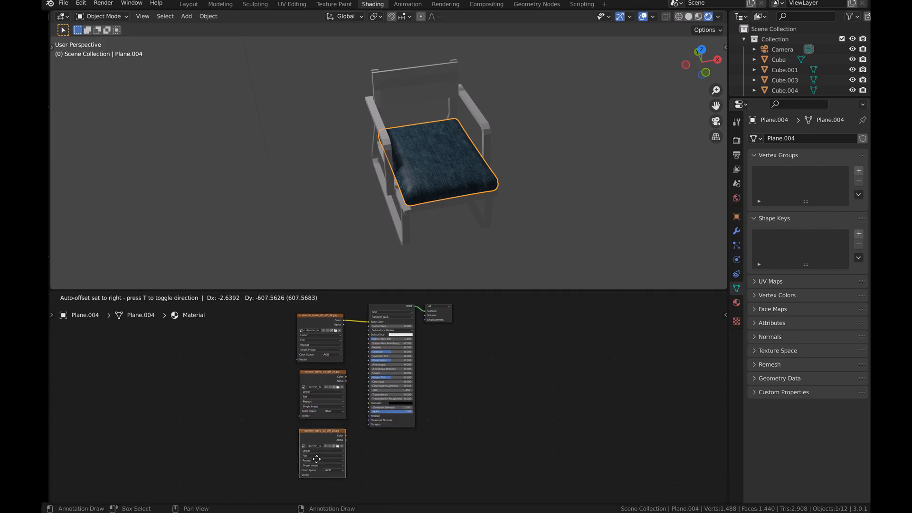
left_click(317, 459)
scroll(334, 416, "up", 2)
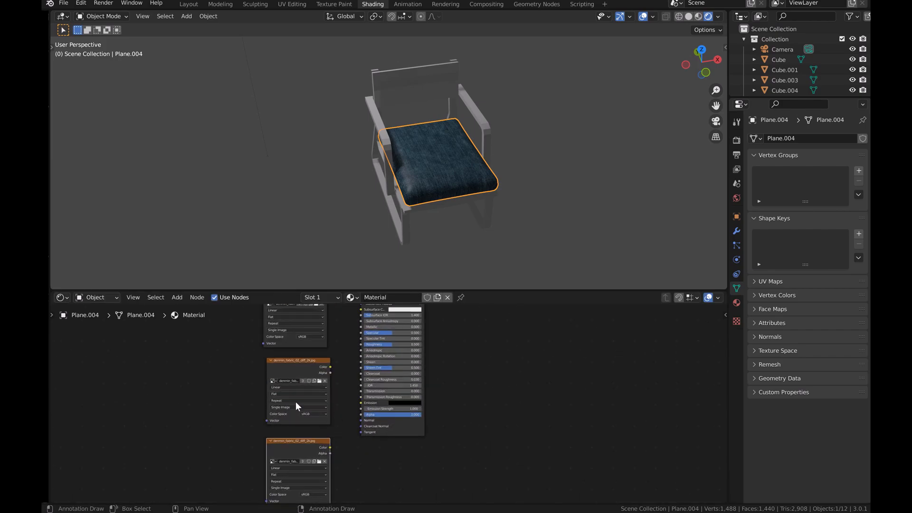
scroll(296, 402, "up", 2)
middle_click_drag(333, 400, 395, 400)
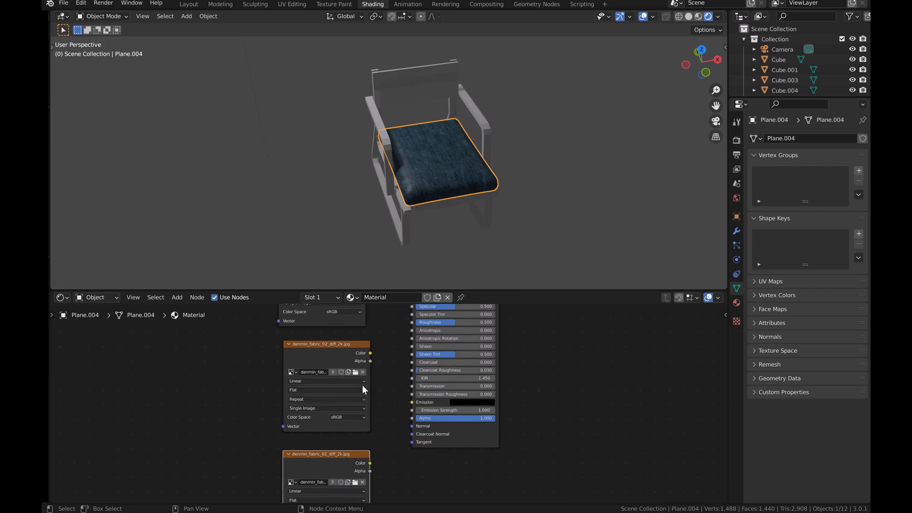
left_click(356, 373)
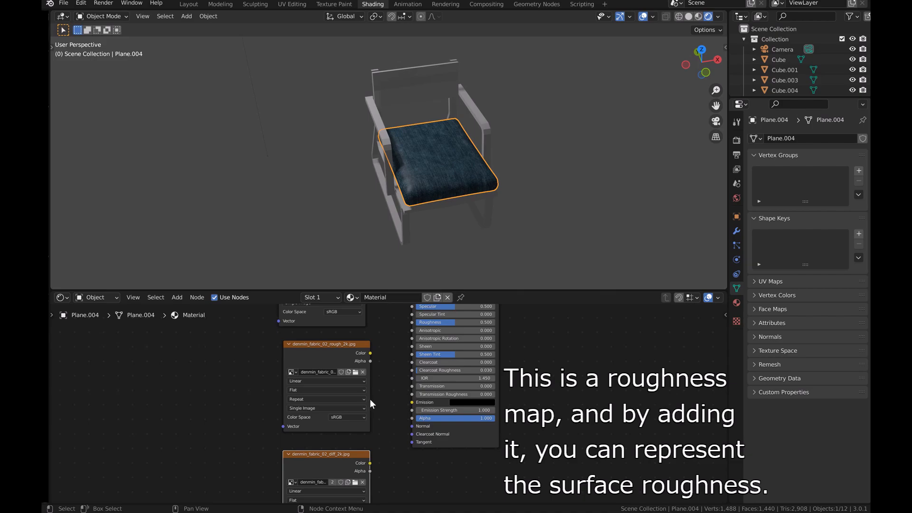
Step: Set the roughness texture's color space to Non-Color and connect its Color output to the Principled BSDF's Roughness
middle_click_drag(375, 384, 384, 403)
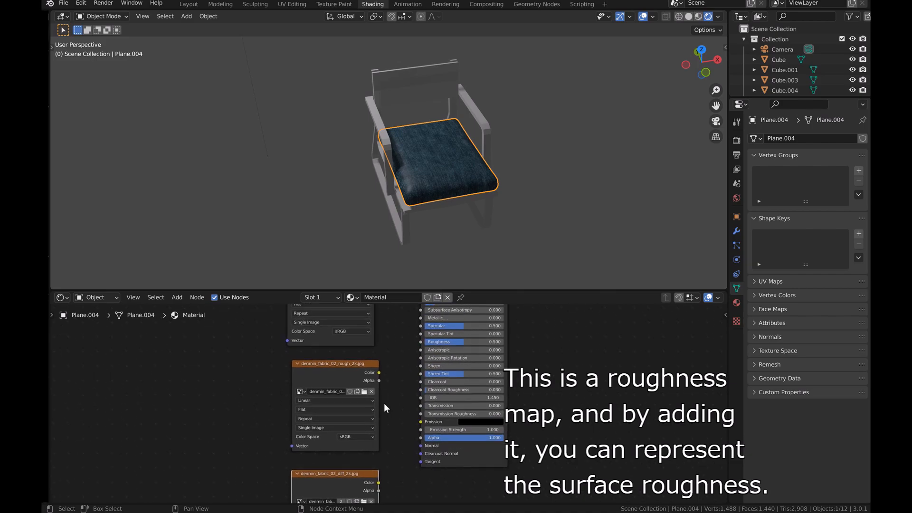
left_click(373, 437)
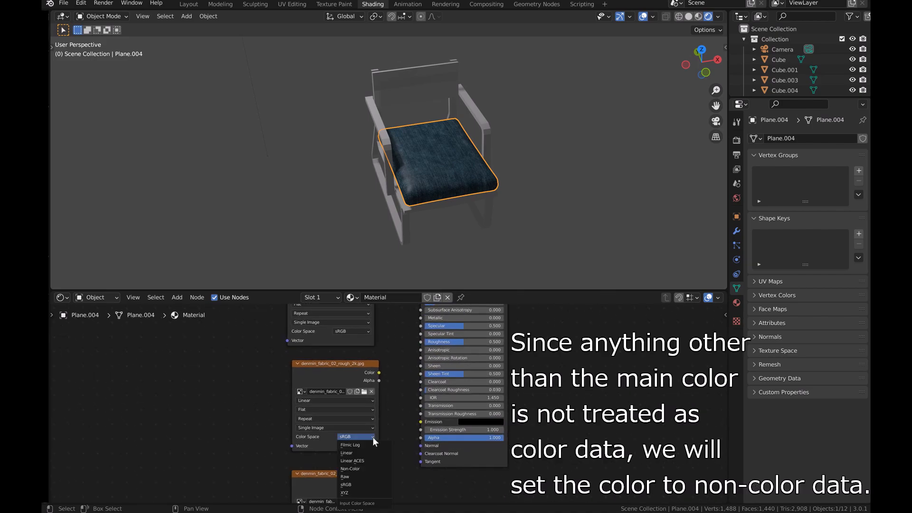
left_click(373, 470)
middle_click_drag(402, 368, 402, 410)
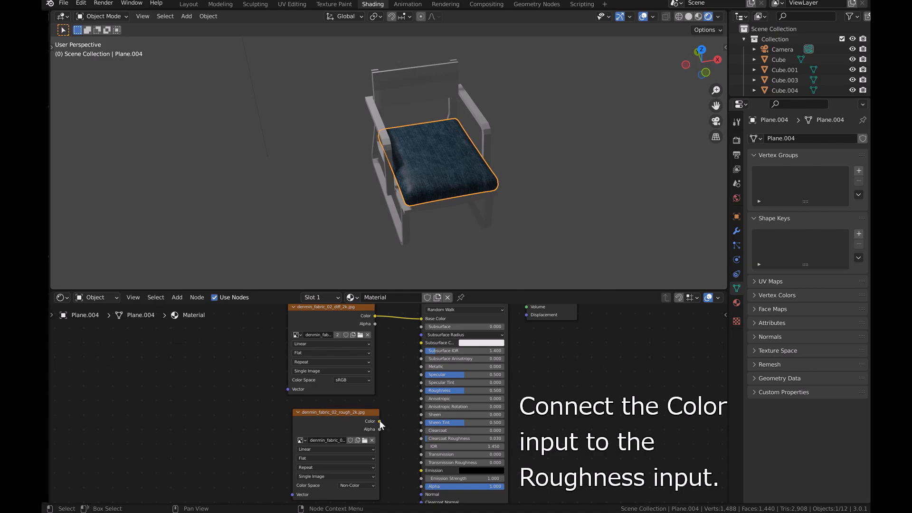
left_click_drag(380, 422, 423, 388)
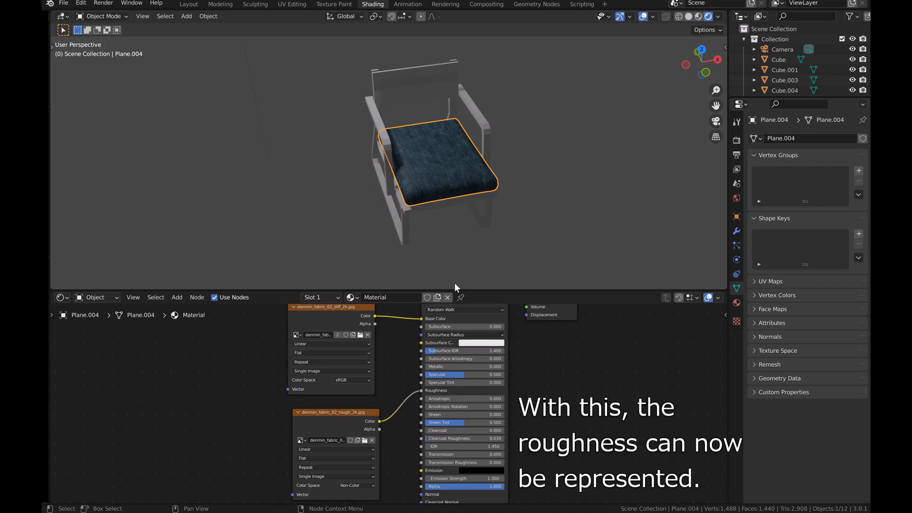
Step: Add an Invert node on the link between the roughness texture and the Principled BSDF's Roughness input
middle_click_drag(474, 246, 397, 241)
scroll(397, 241, "up", 5)
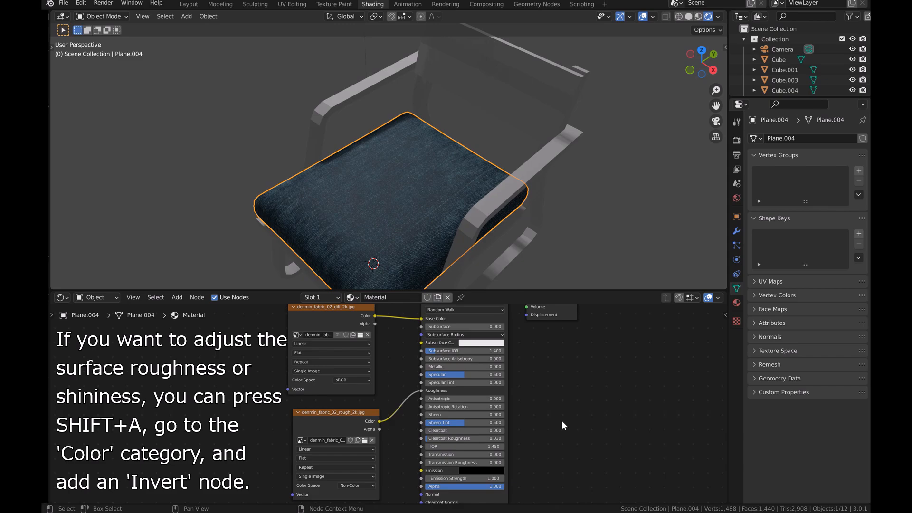
key("shift+a")
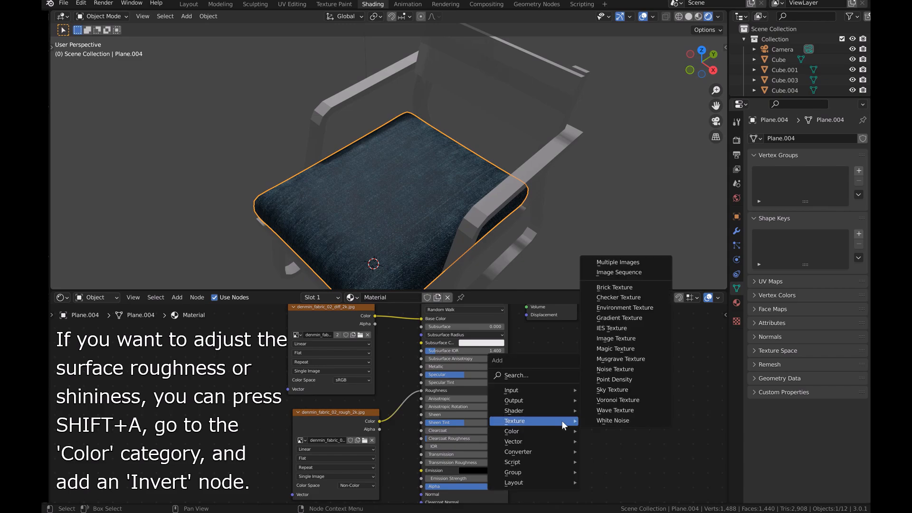
mouse_move(550, 430)
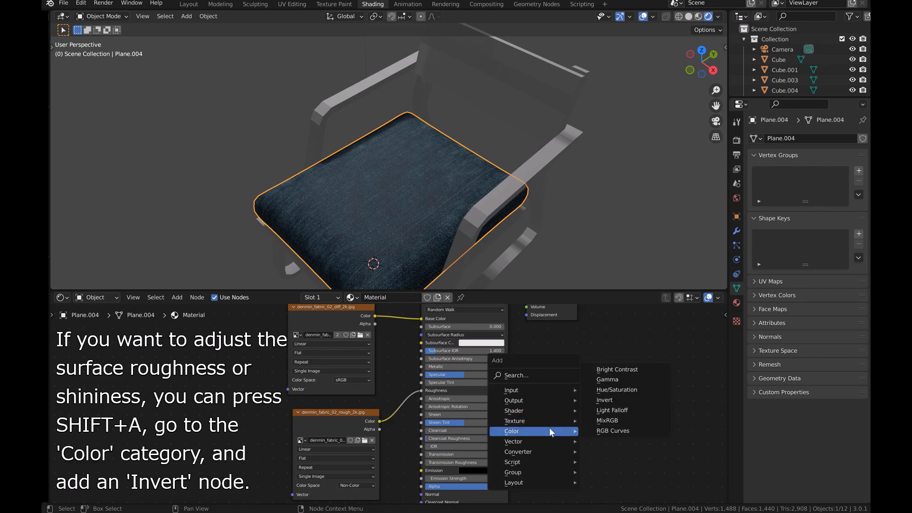
left_click(609, 396)
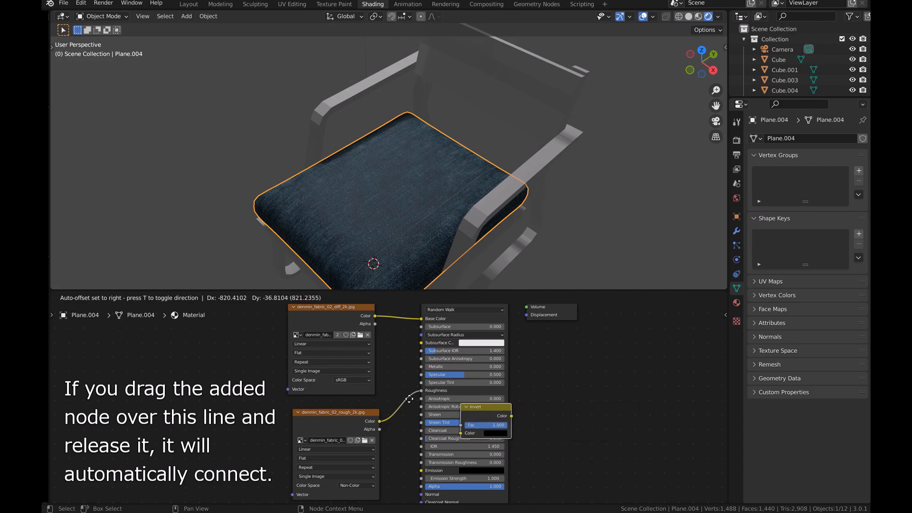
left_click(377, 391)
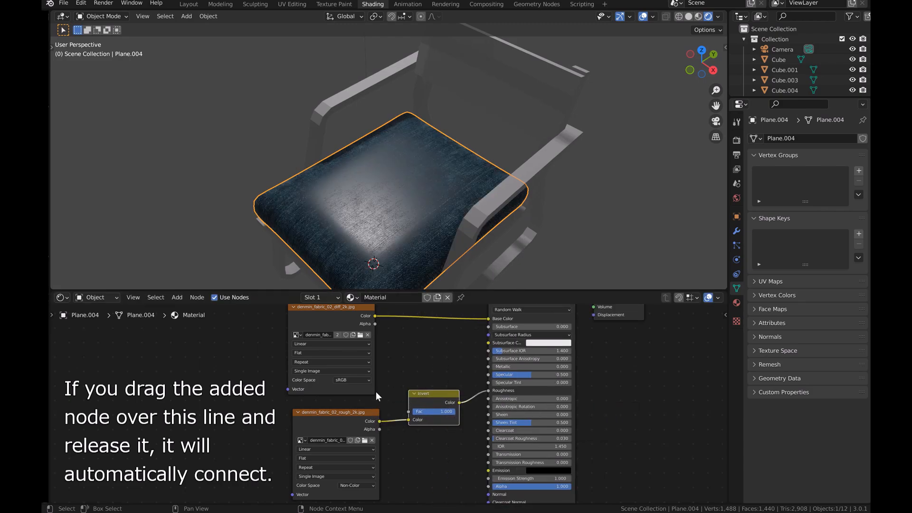
Step: Examine the cushion's sheen and set the Invert node's factor to 0
scroll(475, 183, "down", 4)
middle_click_drag(466, 191, 402, 217)
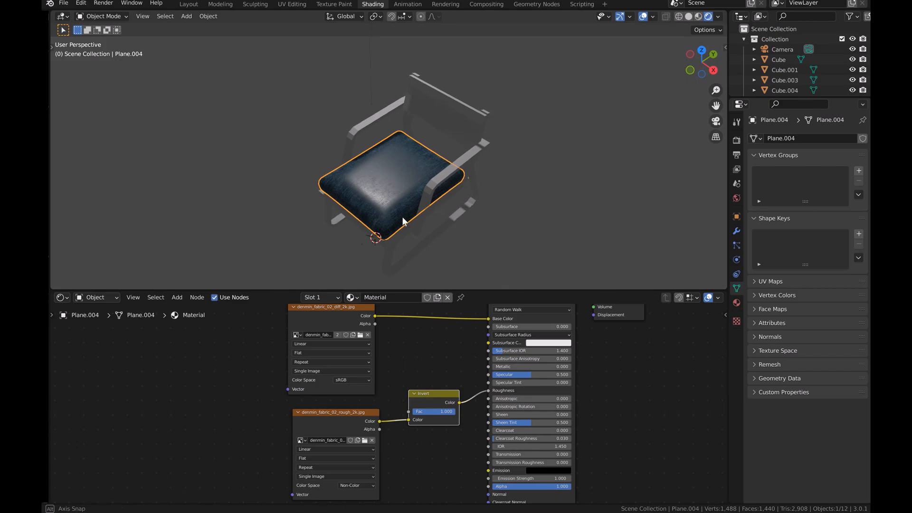
scroll(423, 217, "up", 6)
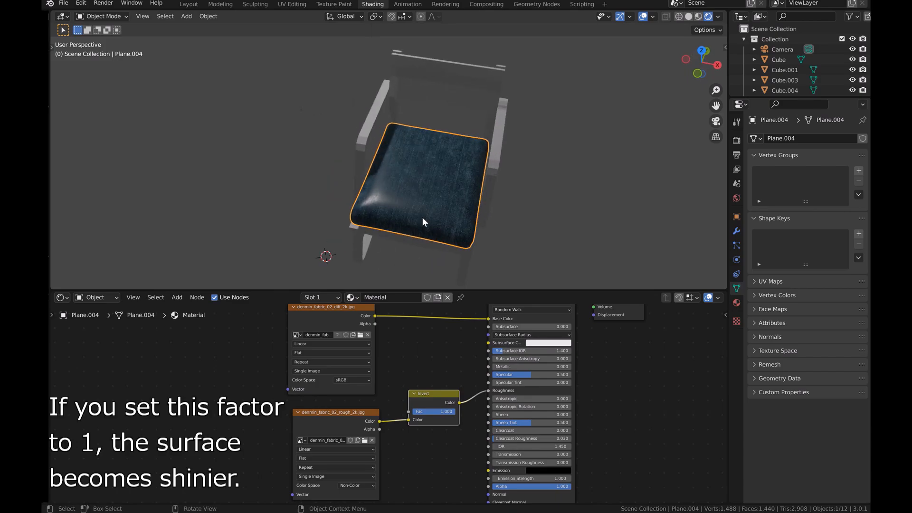
left_click(440, 412)
type("0")
key("Return")
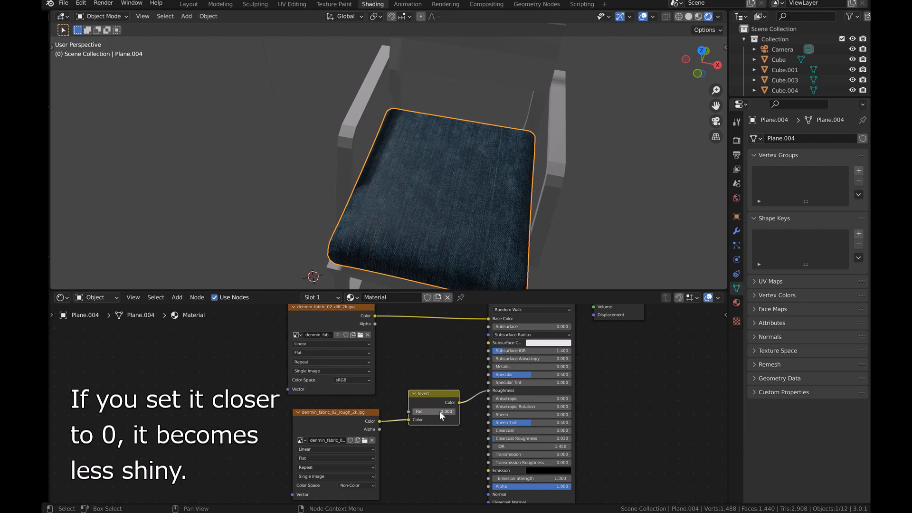
Step: Set the Invert node's factor to 0.5 and check the cushion's shine from another angle
left_click(440, 412)
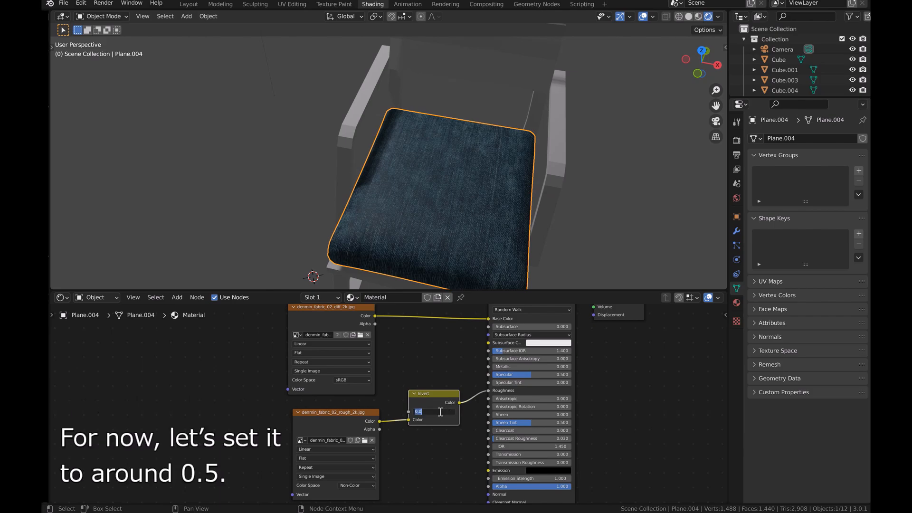
type("0.5")
key("Return")
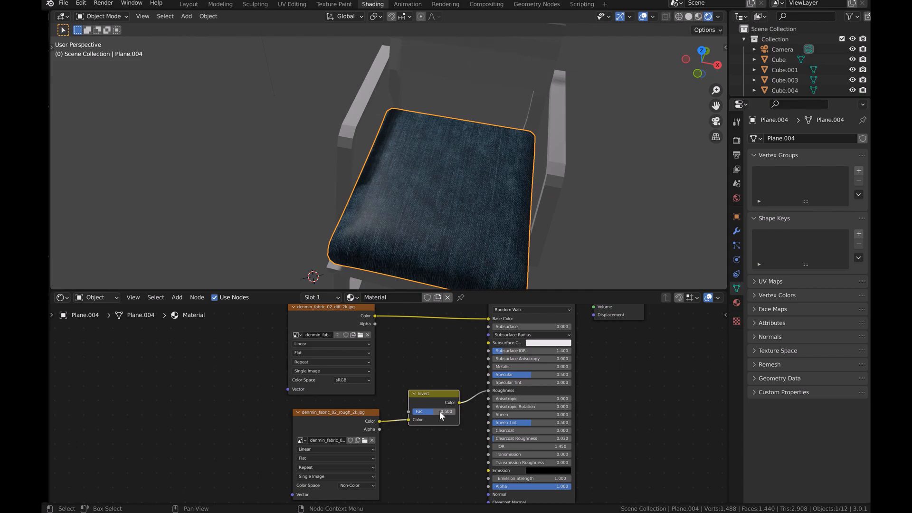
scroll(526, 227, "down", 1)
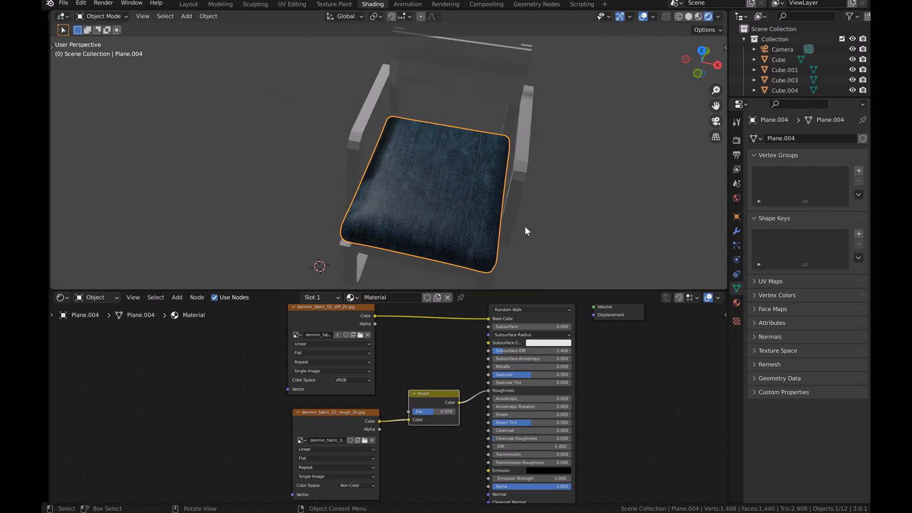
middle_click_drag(526, 227, 495, 218)
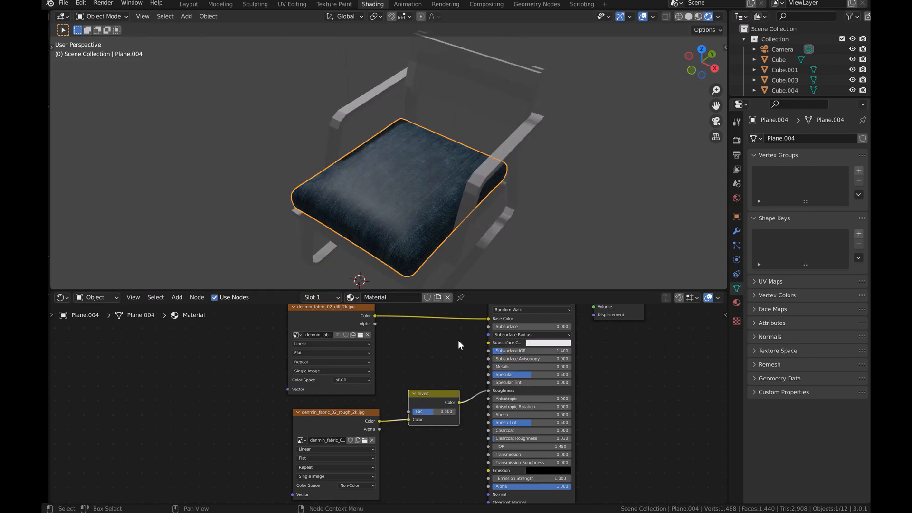
Step: Load denmin_fabric_02_nor_gl_2k.jpg into the lowest Image Texture node and set its color space to Non-Color
scroll(357, 412, "down", 2)
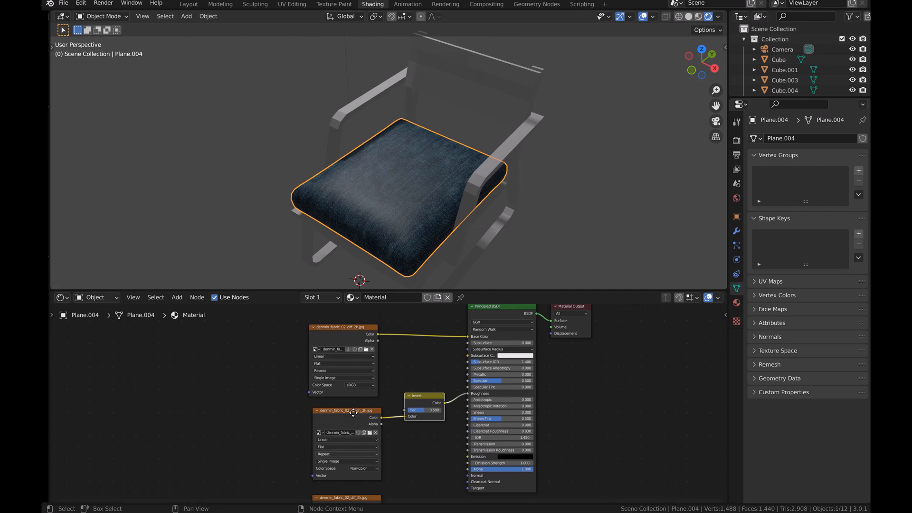
middle_click_drag(353, 413, 372, 336)
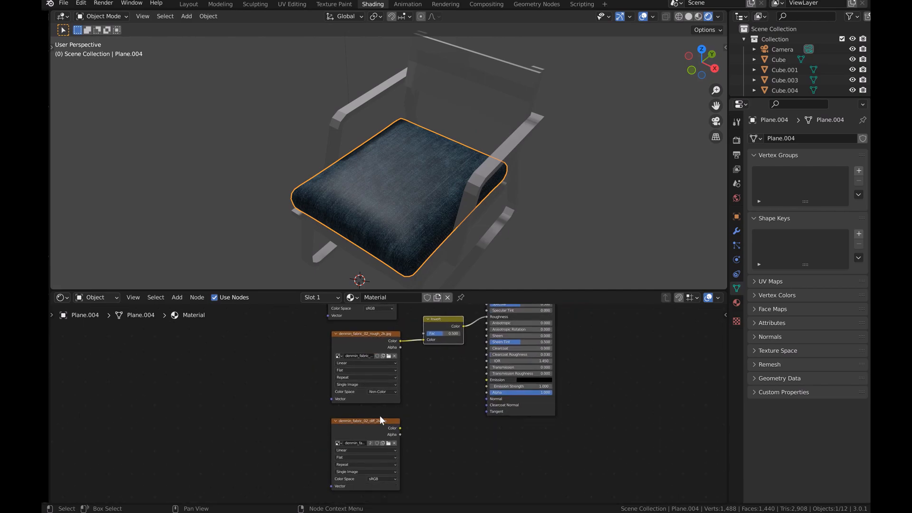
left_click(389, 445)
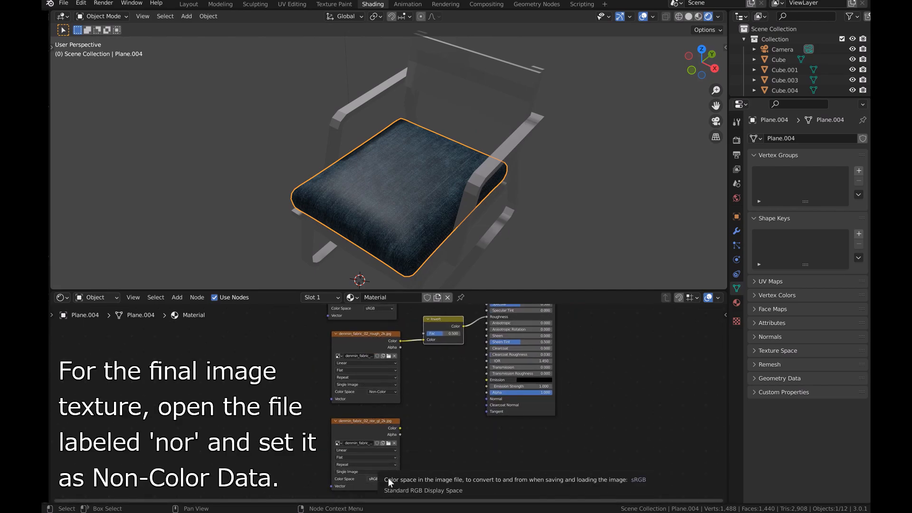
left_click(389, 479)
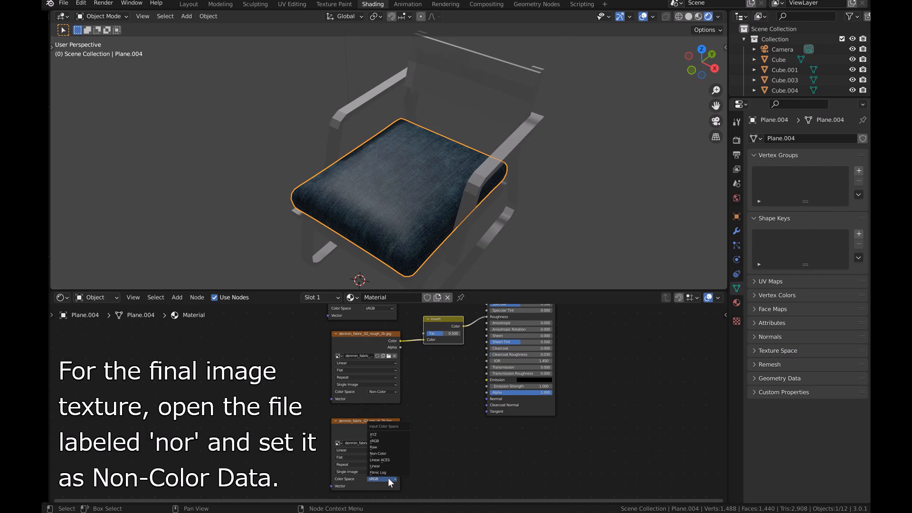
left_click(382, 453)
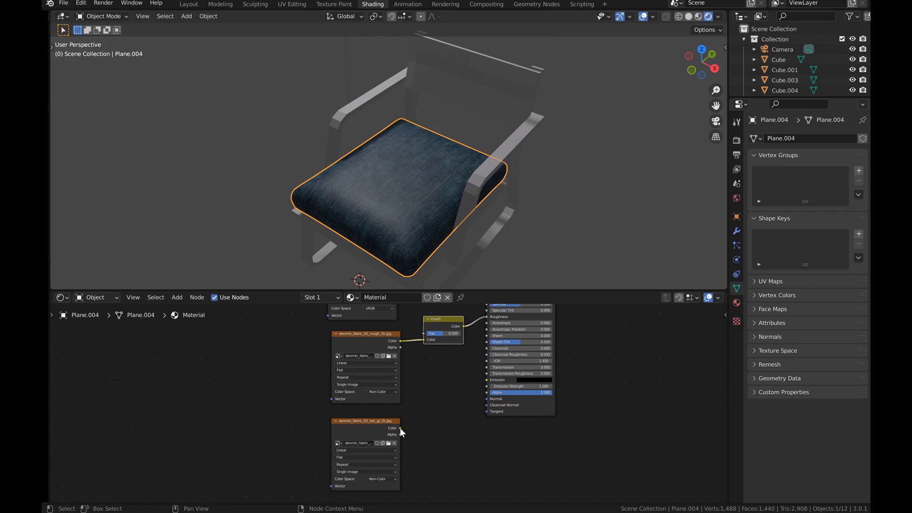
Step: Connect the normal texture's Color output to the Principled BSDF's Normal input
middle_click_drag(431, 405, 433, 437)
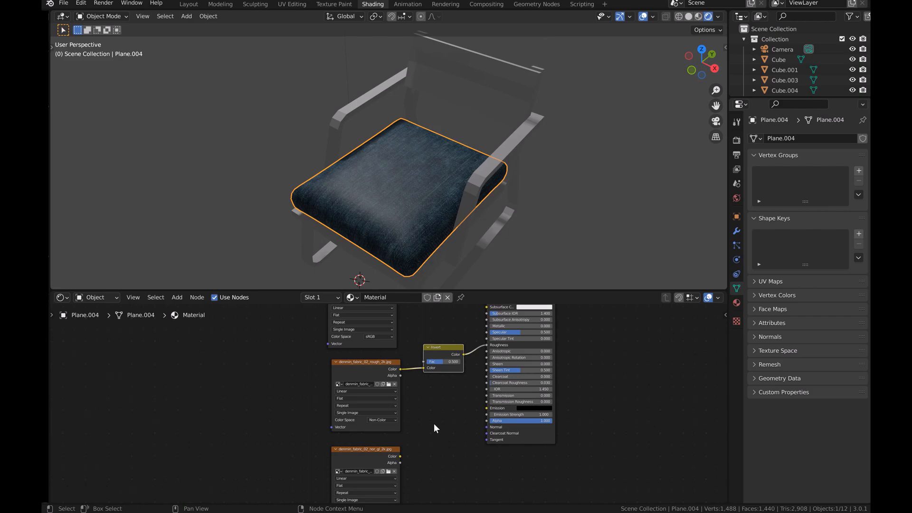
middle_click_drag(437, 422, 434, 449)
left_click(437, 435)
left_click_drag(398, 483, 483, 454)
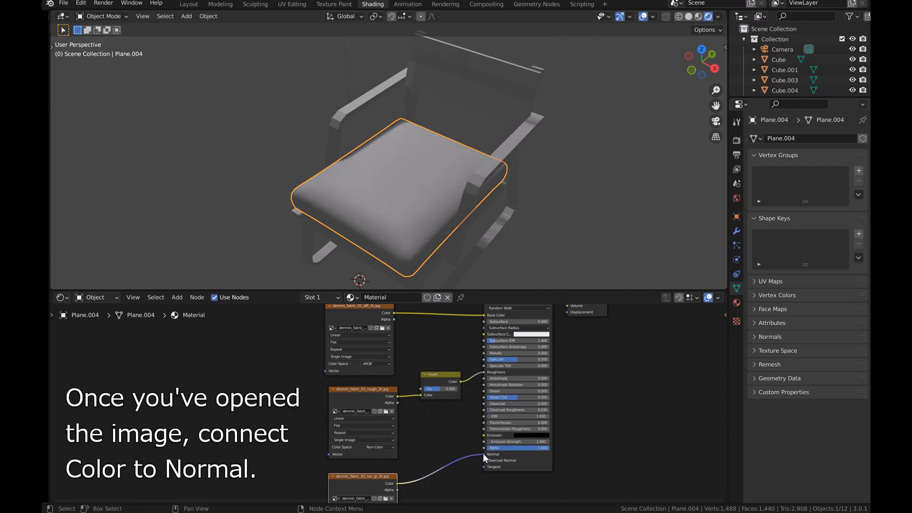
Step: Add a Normal Map node on the link between the normal texture and the Principled BSDF's Normal input
middle_click_drag(436, 429, 434, 379)
scroll(438, 407, "down", 2)
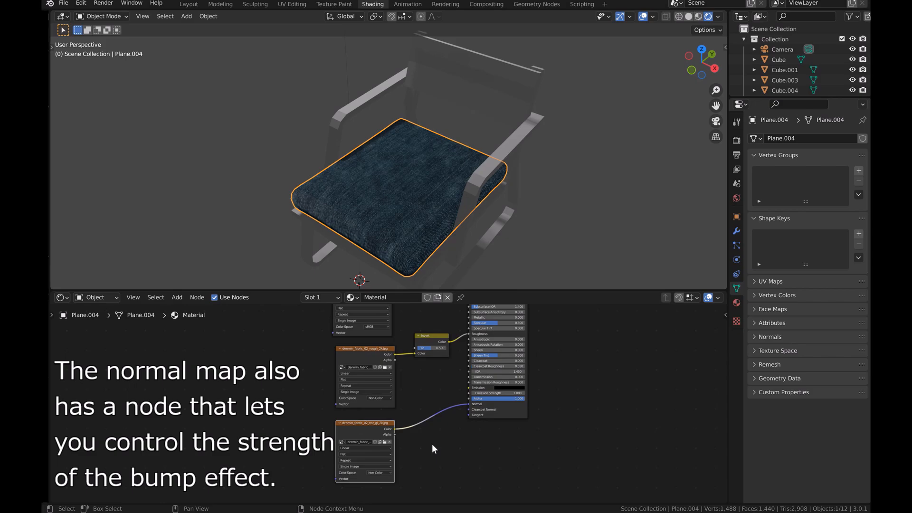
key("shift+a")
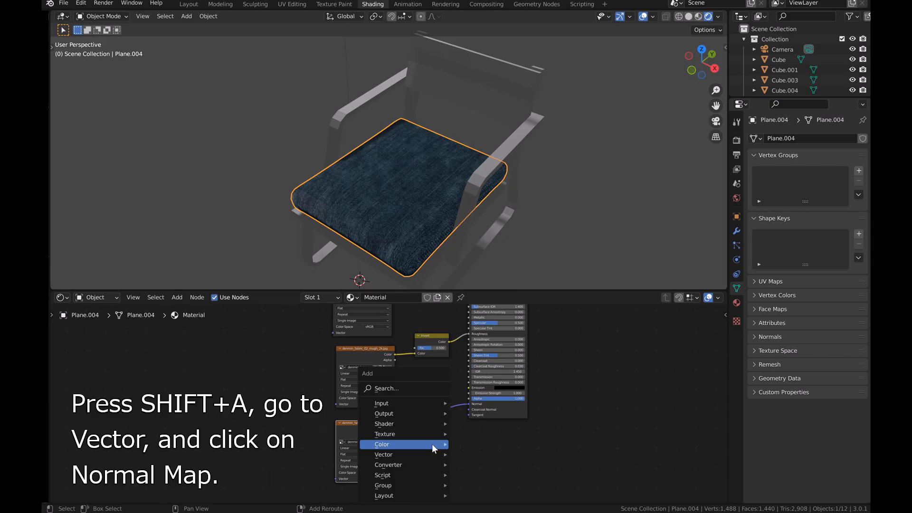
mouse_move(406, 454)
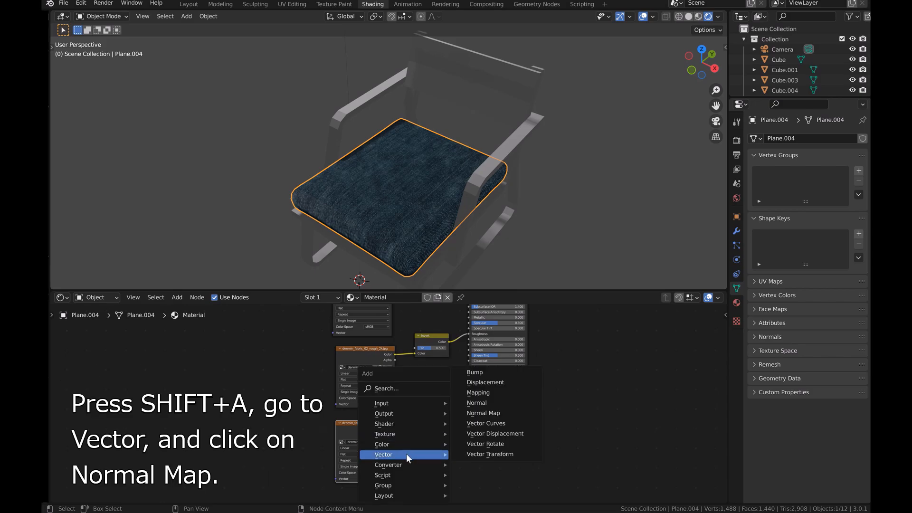
left_click(478, 413)
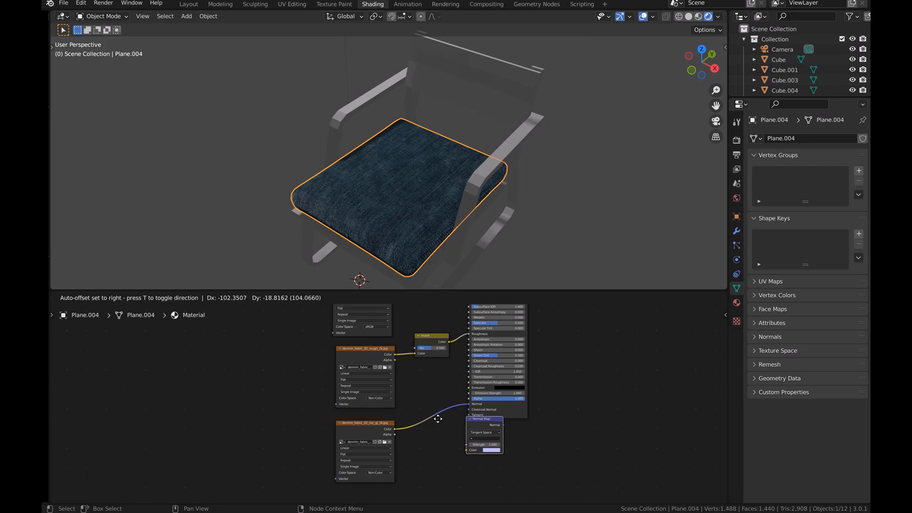
left_click(418, 404)
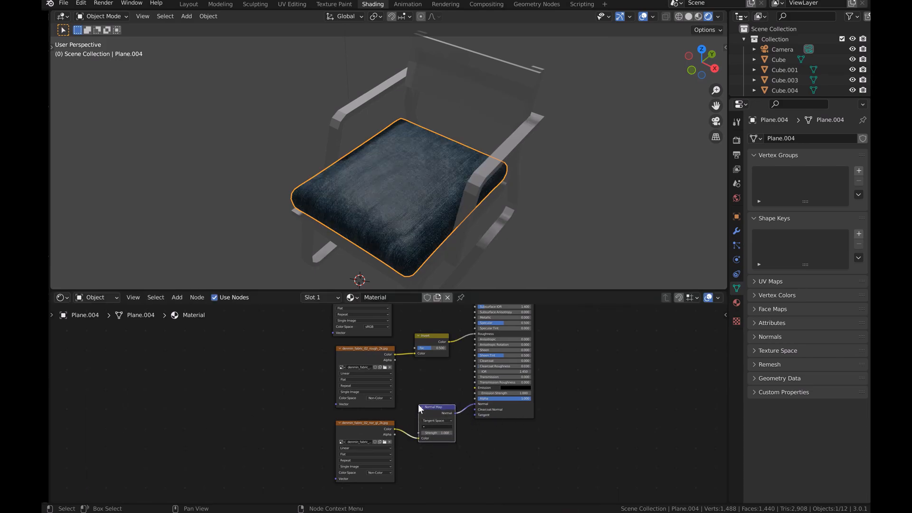
Step: Set the Normal Map node's strength to 2
scroll(442, 427, "up", 2)
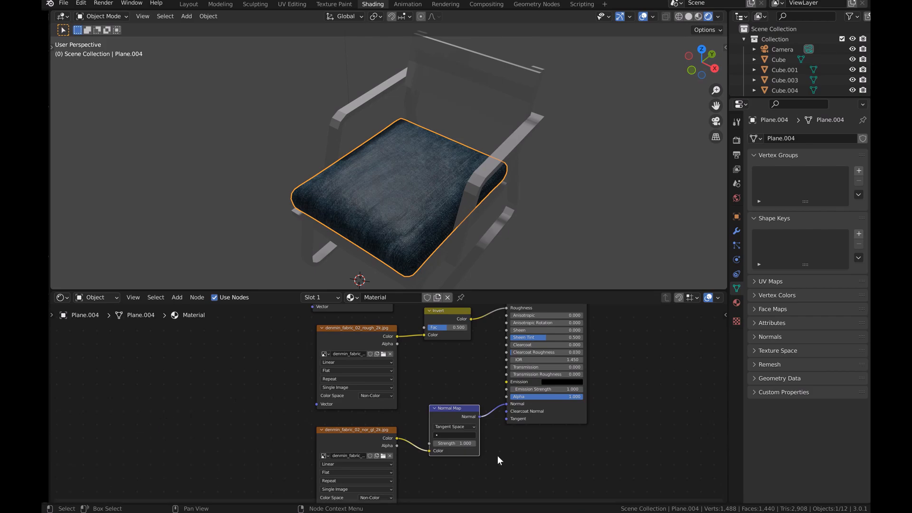
left_click(475, 444)
left_click(474, 444)
left_click(474, 444)
left_click(469, 444)
type("2")
key("Return")
Step: Set the Normal Map node's strength to 1
left_click(468, 444)
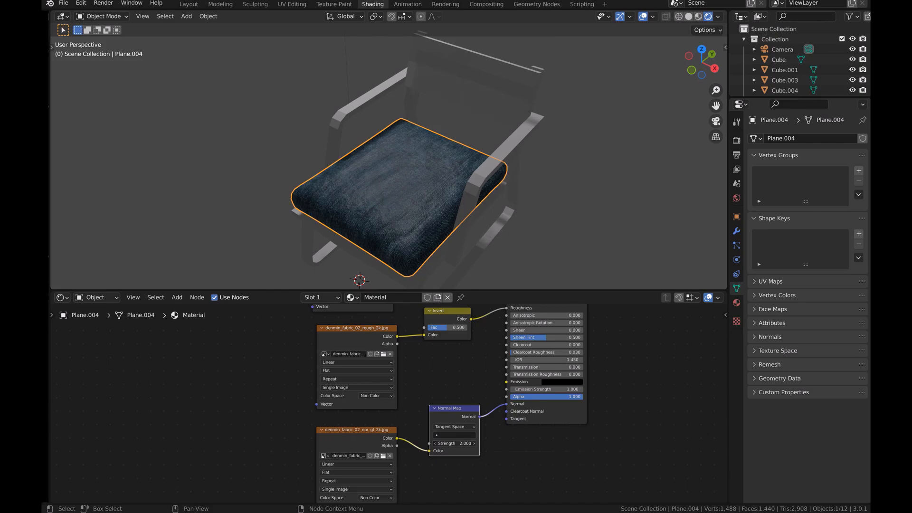
type("1")
key("Return")
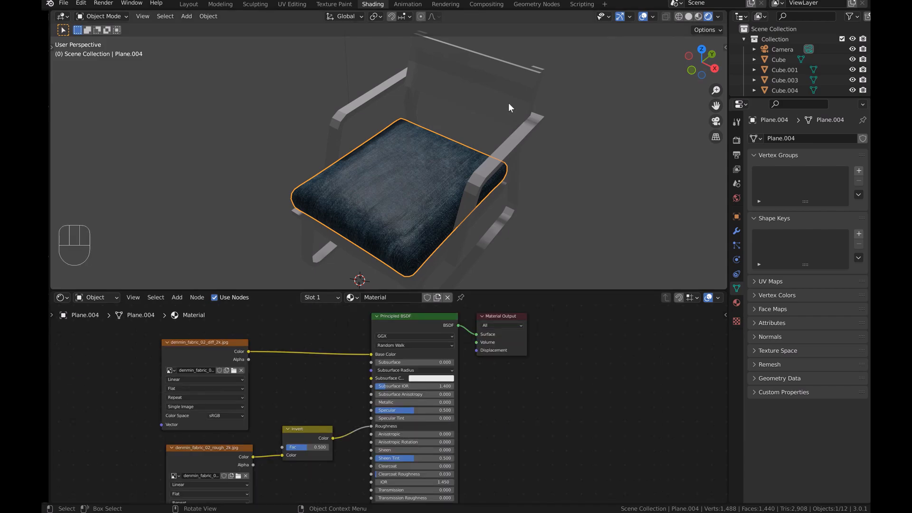
Step: Create a new material for the chair's backrest panel
left_click(509, 104)
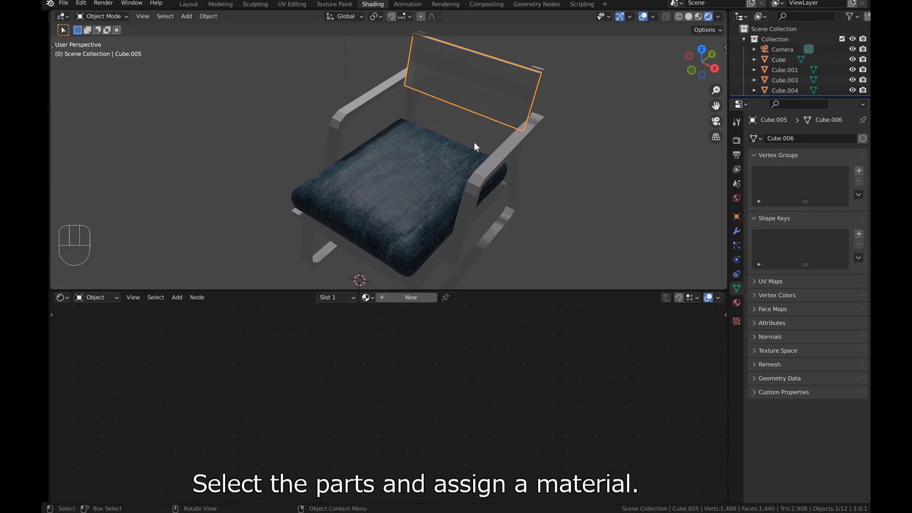
left_click(383, 297)
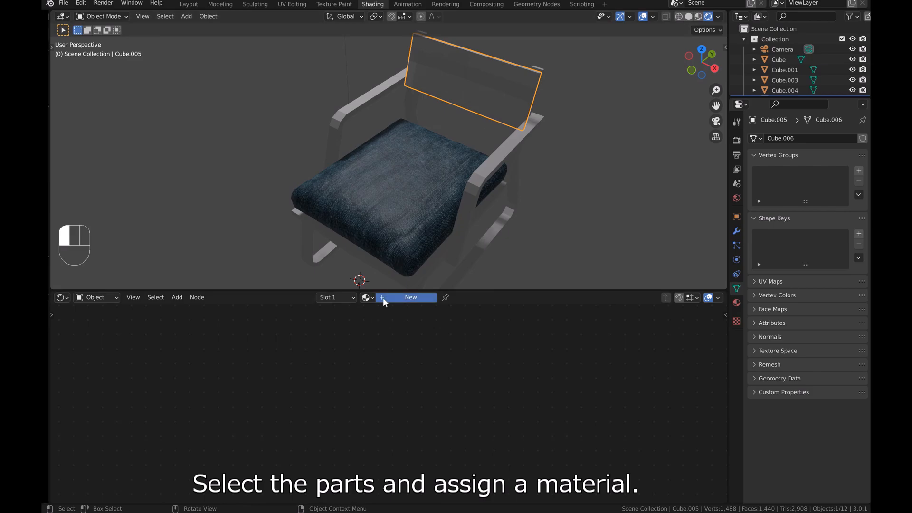
scroll(343, 393, "down", 1)
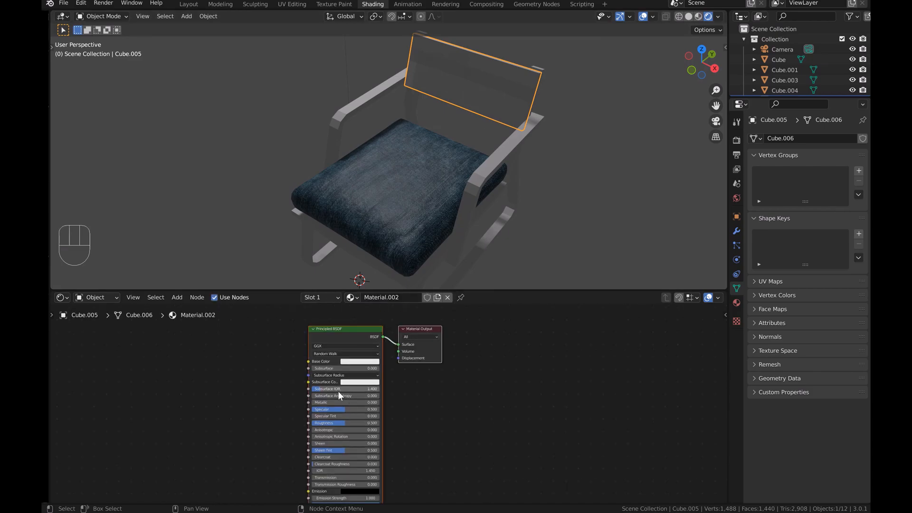
Step: Add an Image Texture node with WoodQuarteredChiffon001_COL_2K.jpg and connect its Color output to the Principled BSDF's Base Color
key("shift+a")
mouse_move(272, 381)
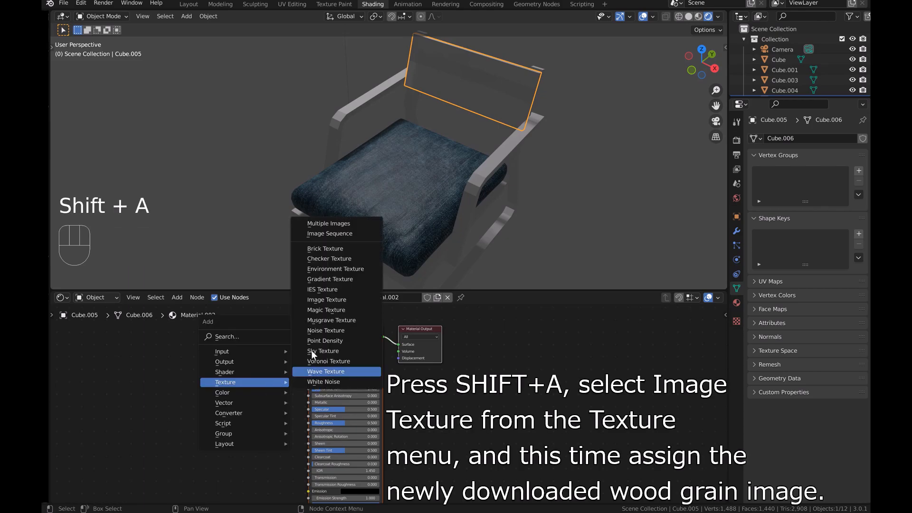
left_click(323, 298)
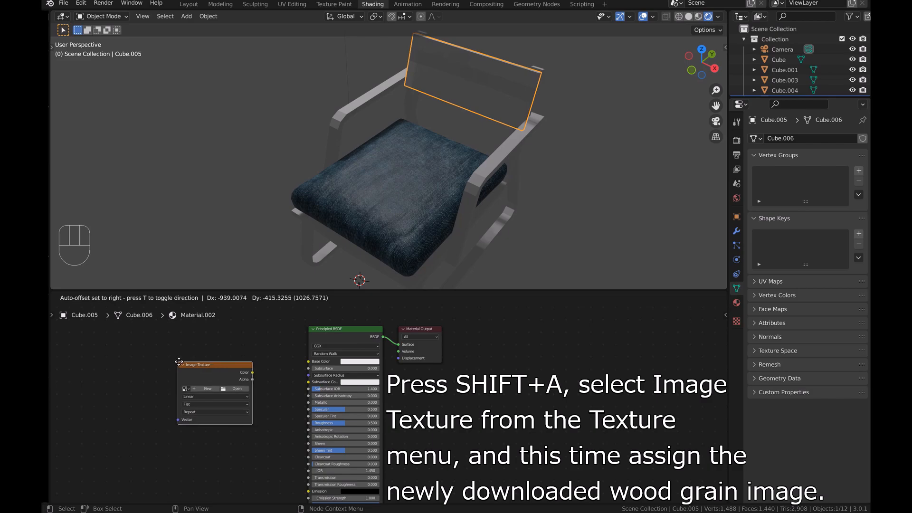
left_click(179, 363)
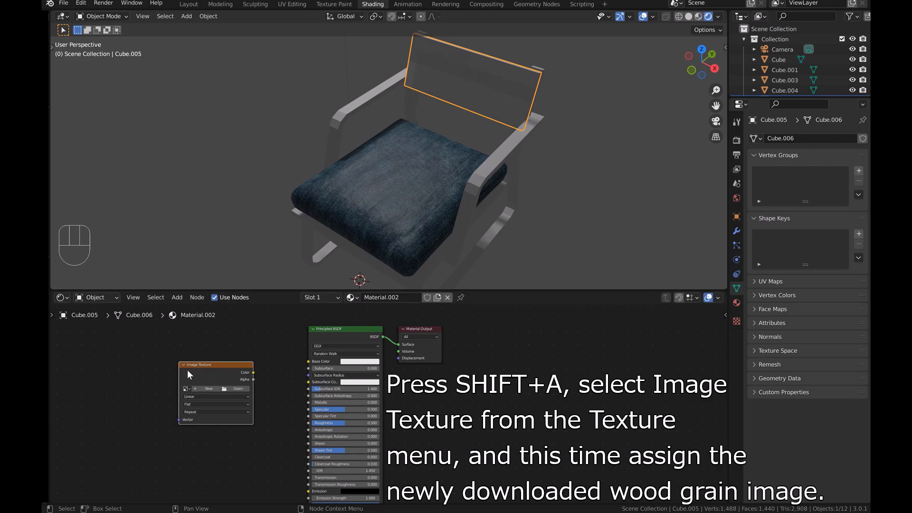
left_click(227, 387)
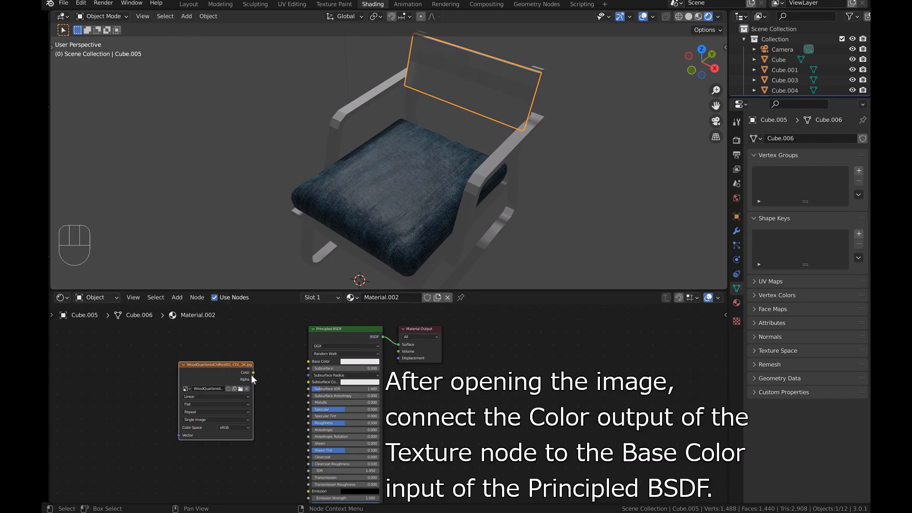
left_click_drag(252, 372, 309, 362)
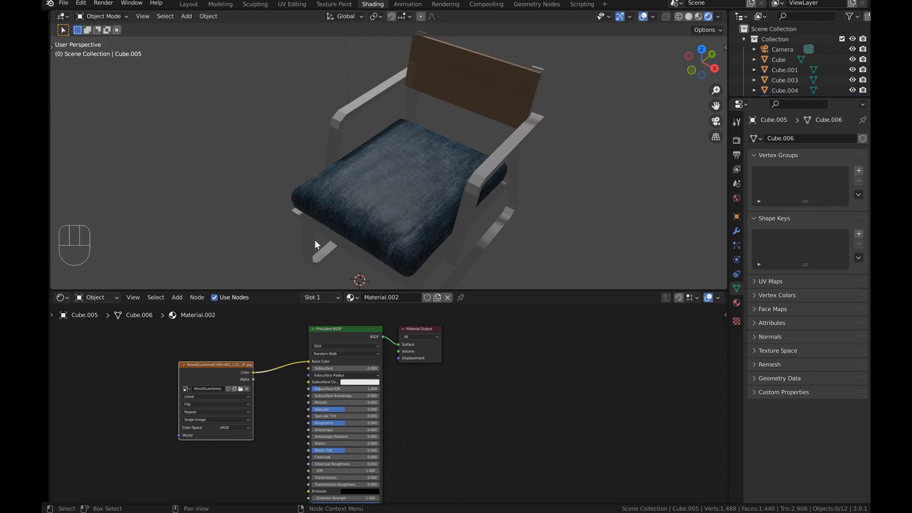
Step: Assign the existing wood material, Material.002, to both armrests of the chair
left_click(335, 138)
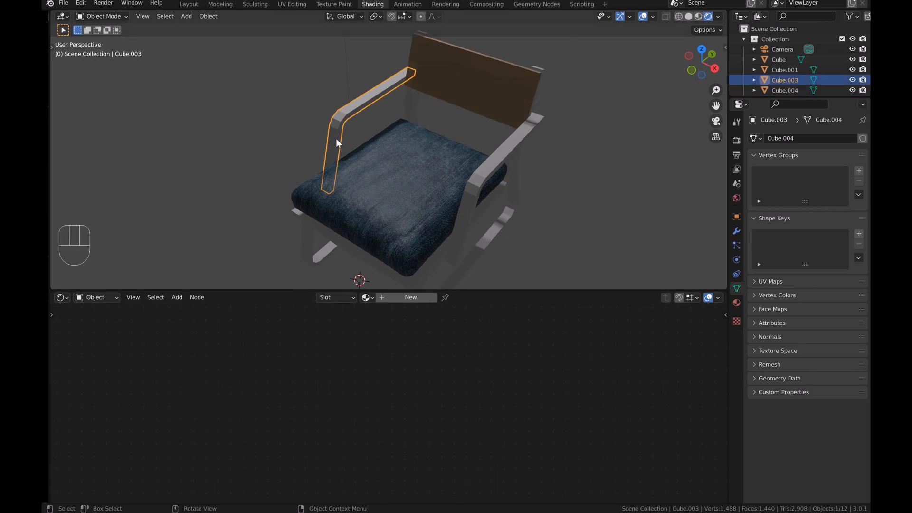
left_click(369, 298)
left_click(421, 333)
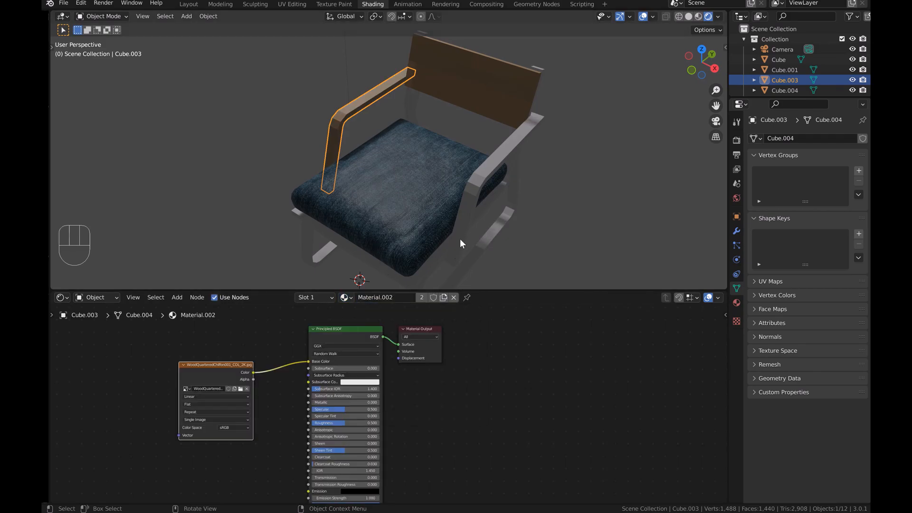
left_click(474, 202)
left_click(367, 298)
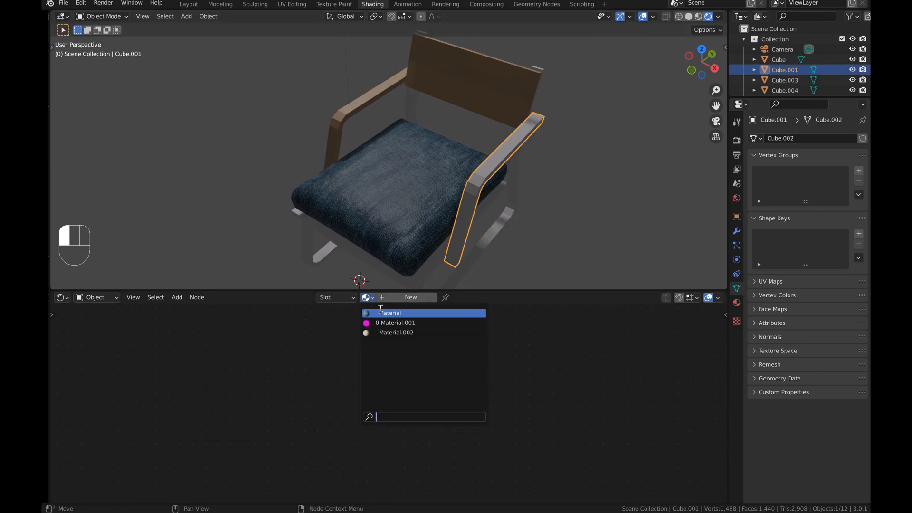
left_click(396, 333)
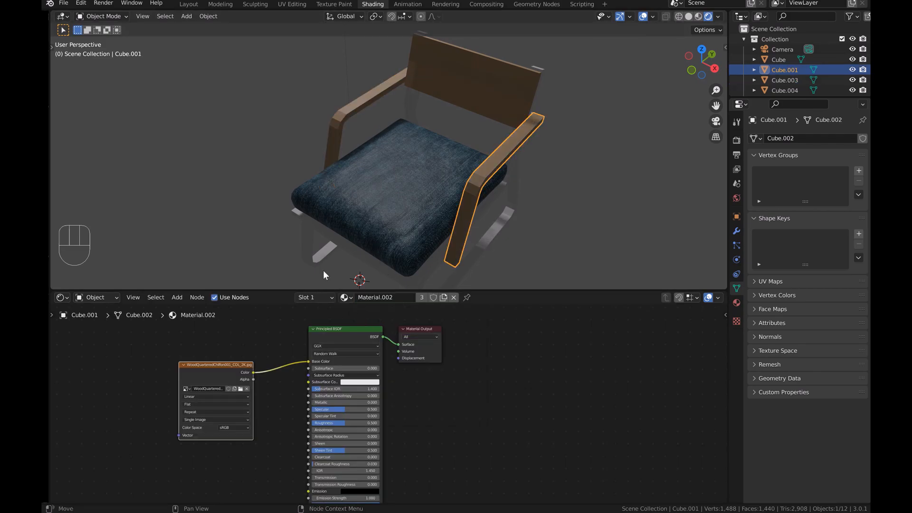
Step: Assign Material.002 to the two side frames that form the chair's legs and back posts
left_click(309, 246)
left_click(367, 297)
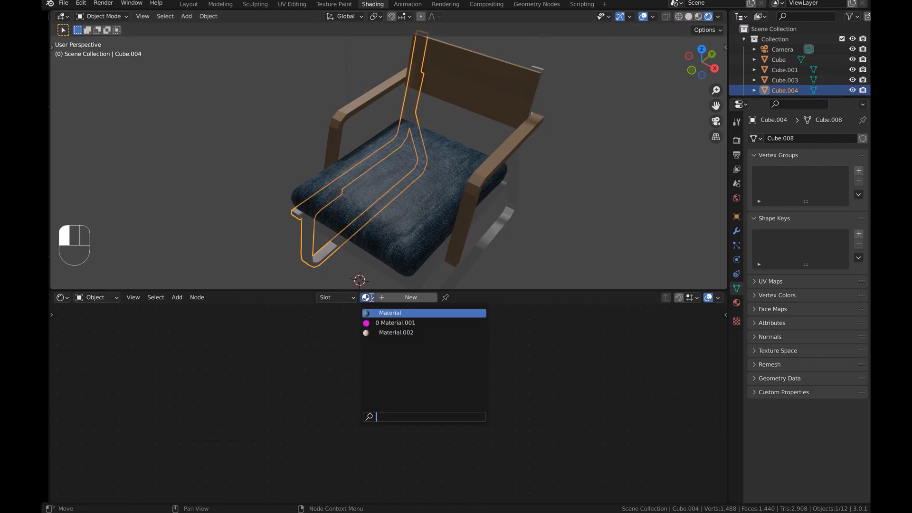
left_click(395, 334)
left_click(483, 246)
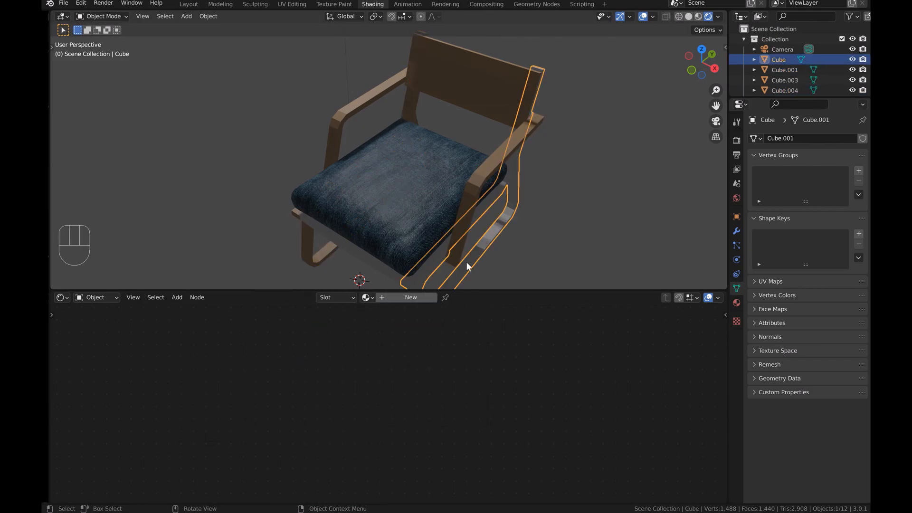
left_click(367, 297)
left_click(385, 333)
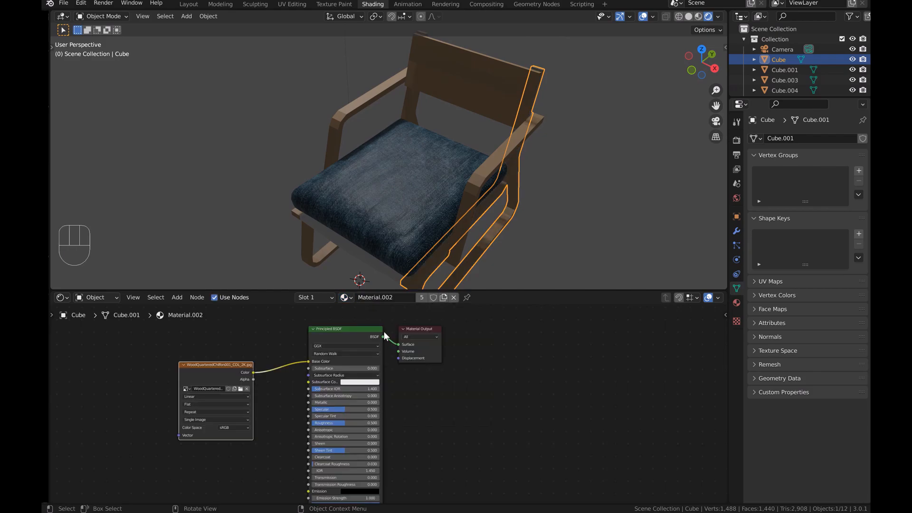
Step: Assign Material.002 to the front and rear seat crosspieces beneath the cushion
left_click(377, 265)
left_click(368, 297)
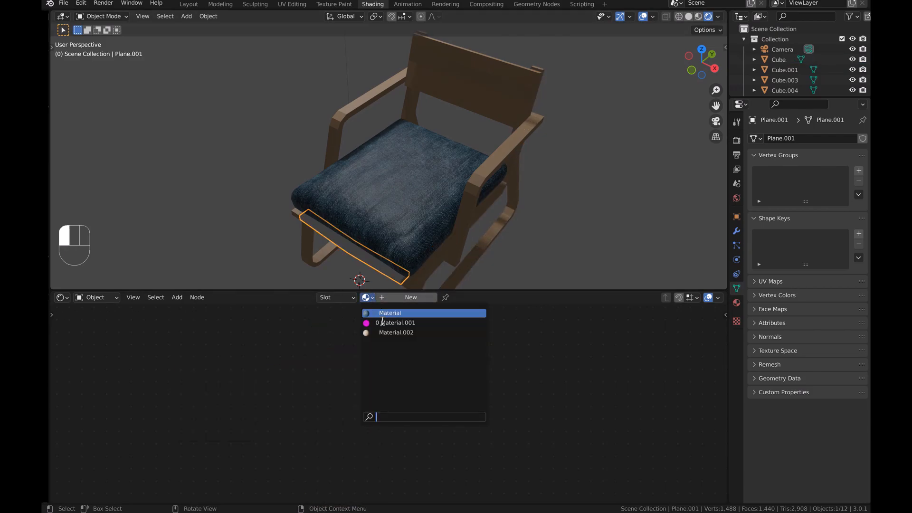
left_click(390, 335)
left_click(375, 156)
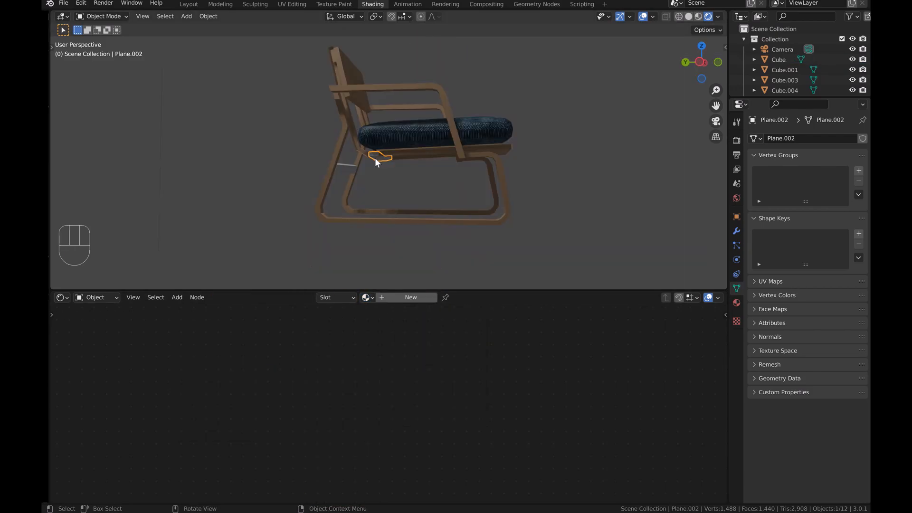
middle_click_drag(446, 195, 403, 205)
left_click(368, 298)
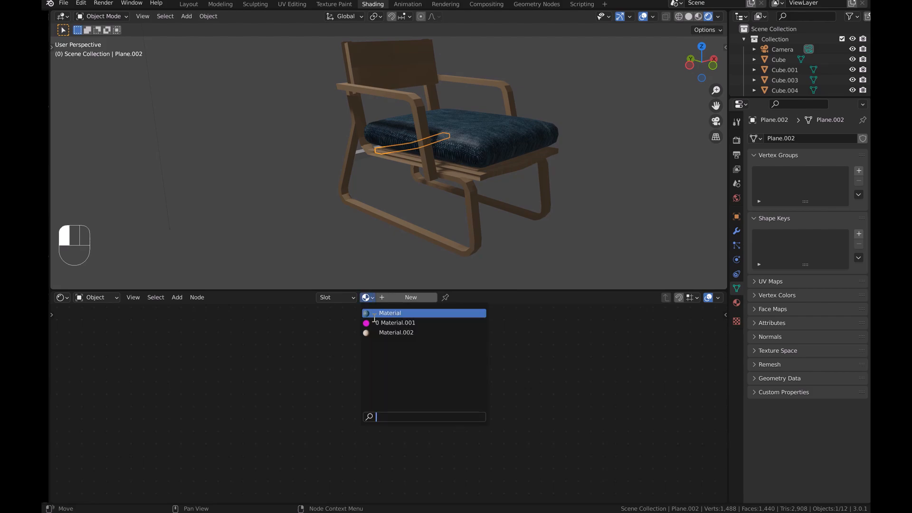
left_click(379, 332)
Step: Assign Material.002 to the crossbar between the side frames behind the seat, and clear the selection
left_click(365, 157)
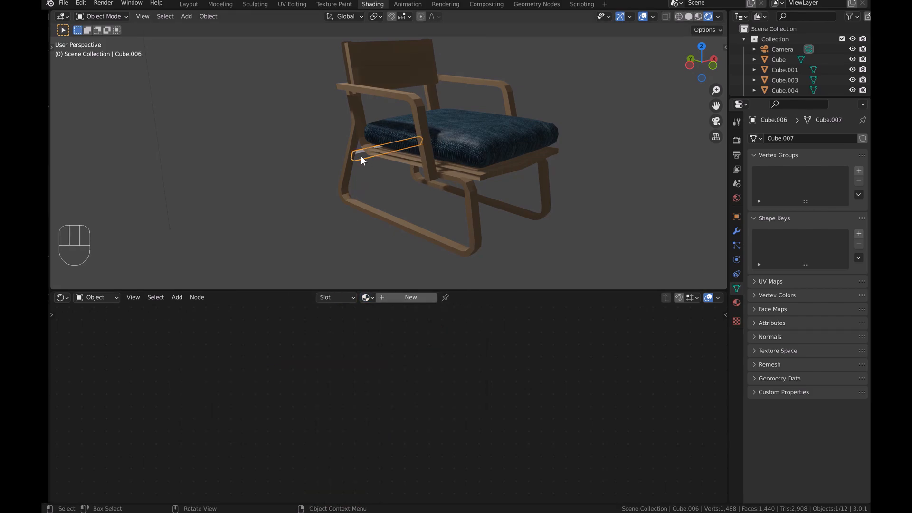
left_click(369, 298)
left_click(379, 333)
middle_click_drag(543, 215, 445, 209)
scroll(528, 178, "down", 9)
left_click(549, 218)
middle_click_drag(549, 218, 477, 185)
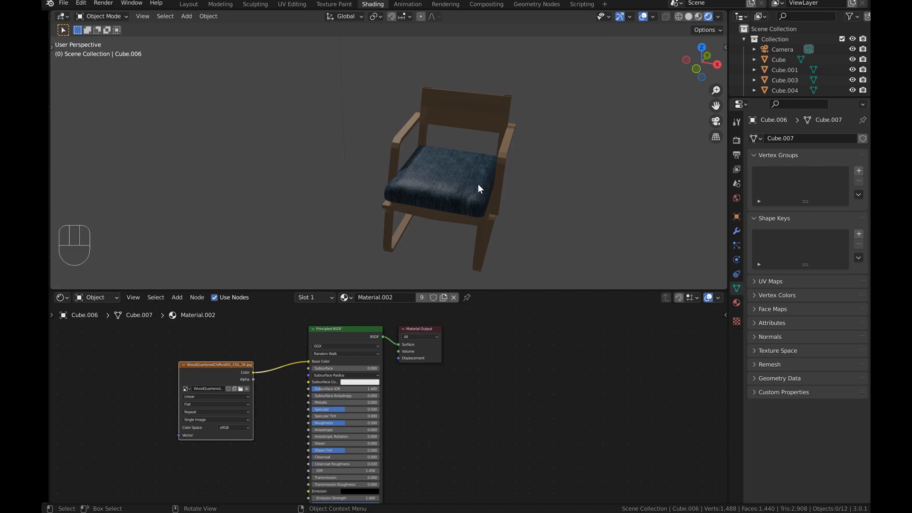
Step: Return to the Layout workspace and show the scene with rendered viewport shading
left_click(189, 5)
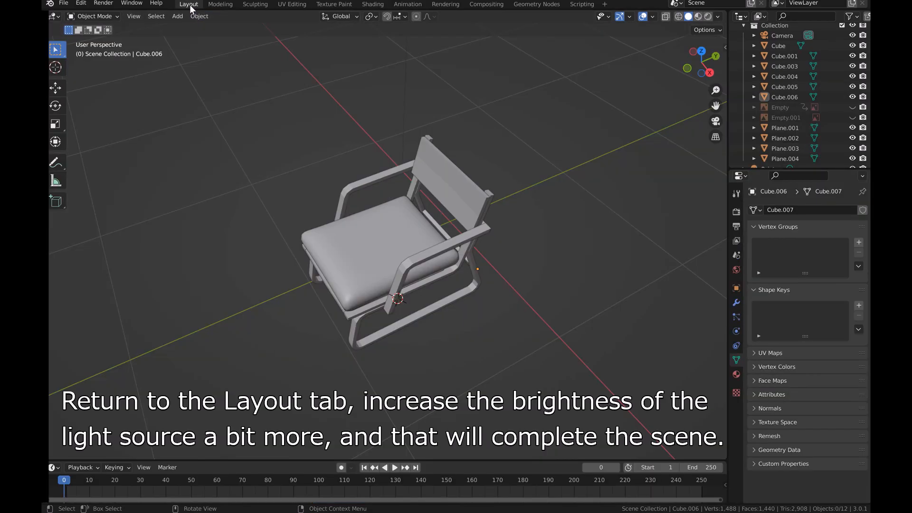
left_click(708, 17)
middle_click_drag(358, 297, 386, 289)
scroll(386, 290, "down", 3)
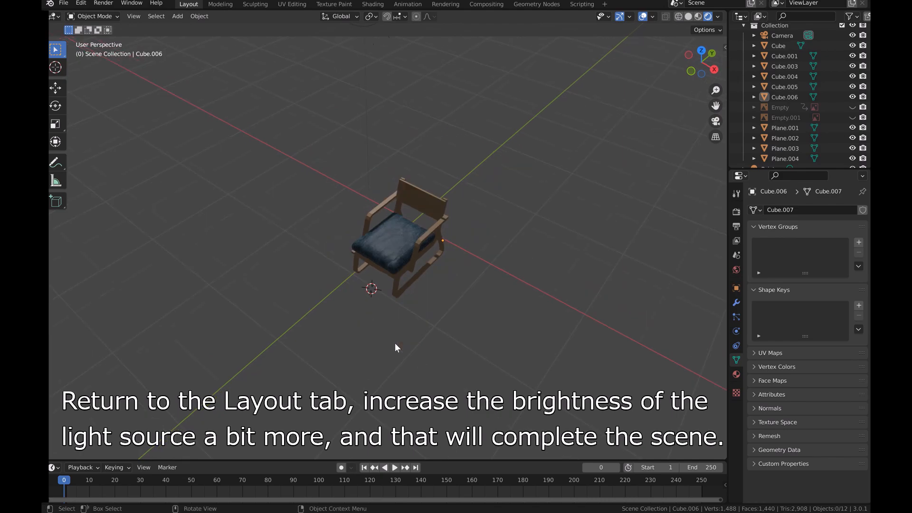
Step: Set the power of the point light above the chair to 100 W and check the lit chair from several angles
left_click(373, 50)
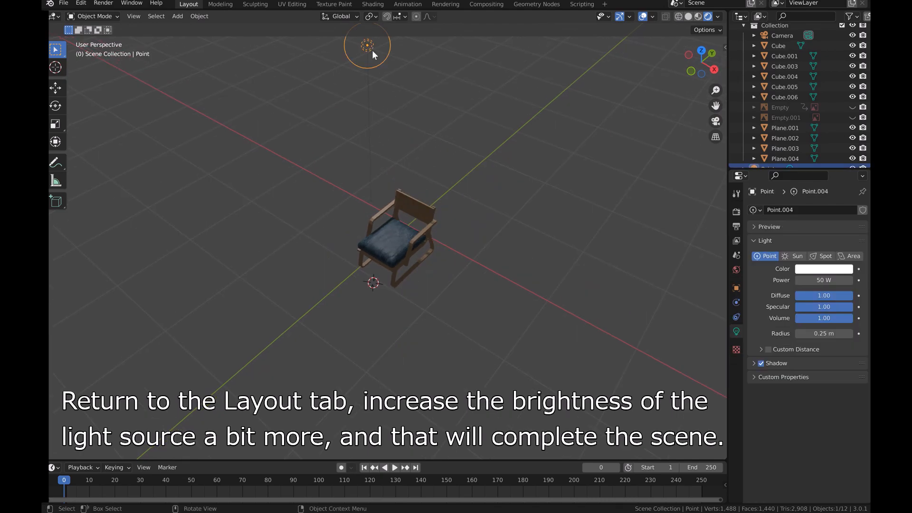
left_click(825, 281)
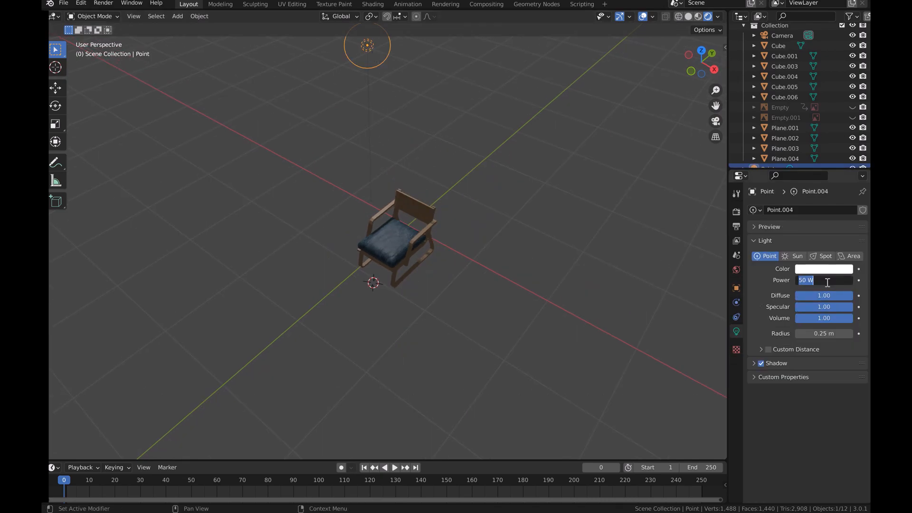
type("100")
key("Return")
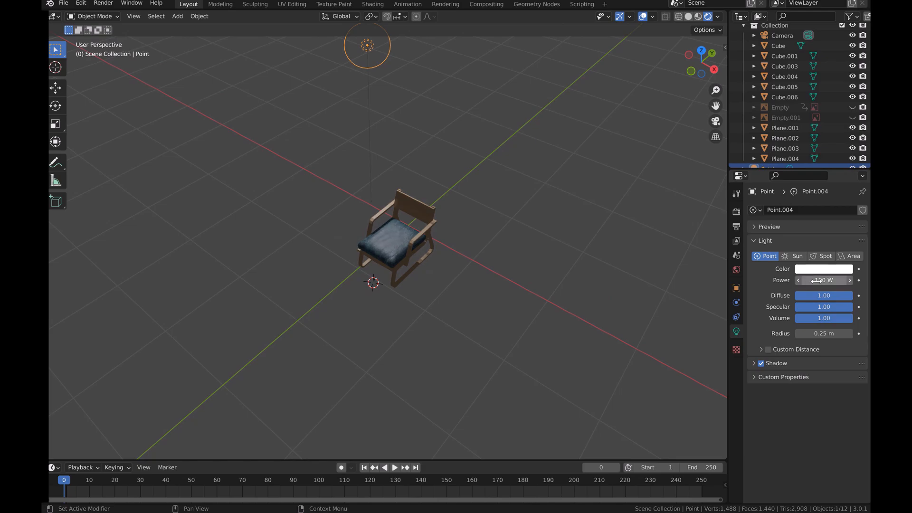
mouse_move(387, 274)
middle_mouse_down()
mouse_move(343, 255)
mouse_move(404, 267)
middle_mouse_up()
scroll(404, 267, "up", 5)
middle_click_drag(318, 327, 548, 312)
middle_click_drag(430, 307, 395, 281)
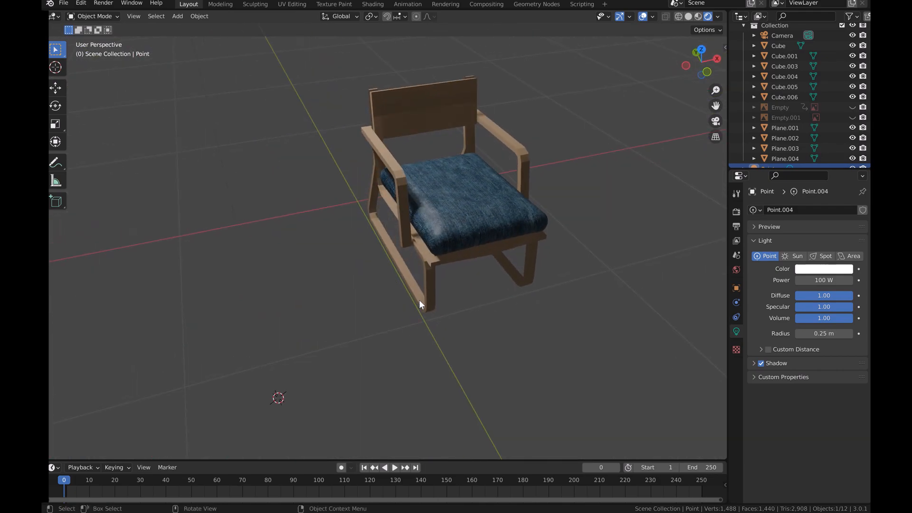